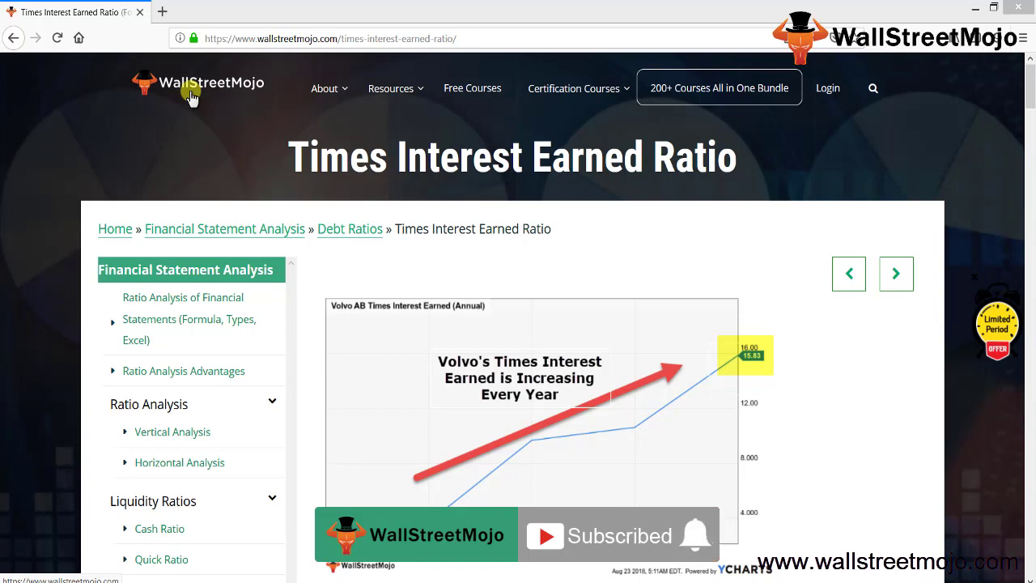
# - Select the Times Interest Earned Ratio article title on the WallStreetMojo page, then deselect it
pyautogui.doubleClick(331, 157)
pyautogui.moveTo(427, 166); pyautogui.dragTo(736, 159)
pyautogui.click(636, 260)
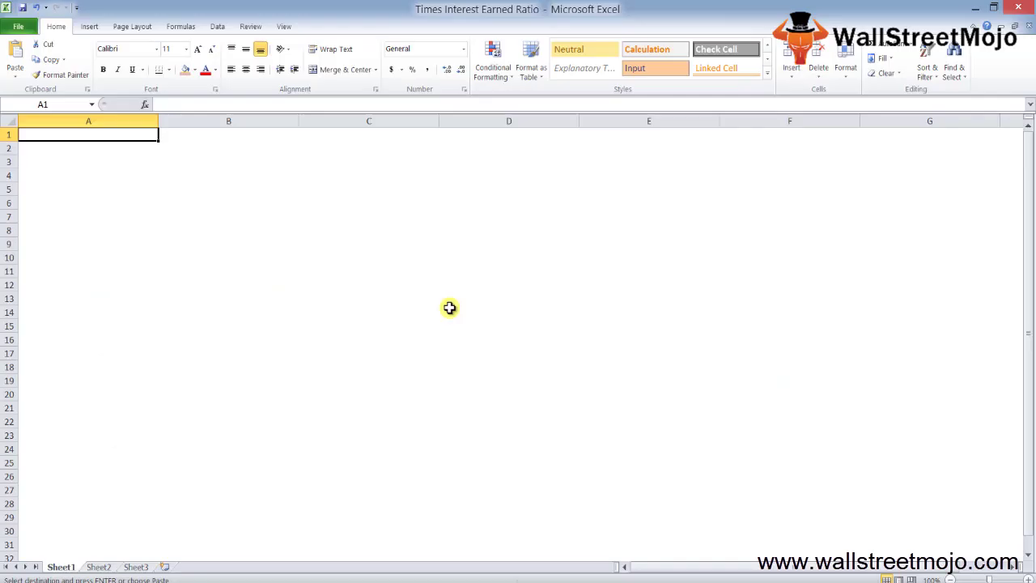
# - Enter heading '1. What is times interest Earned Ratio ?' with notes Solvency and 'Pay its debt obligation'
pyautogui.write('1. What is times ')
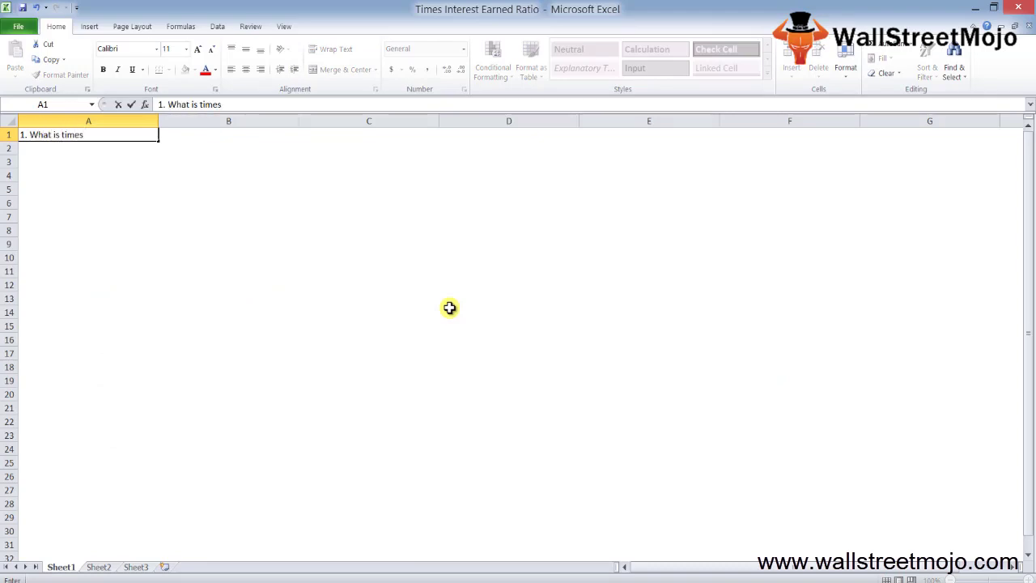
pyautogui.write('interest ')
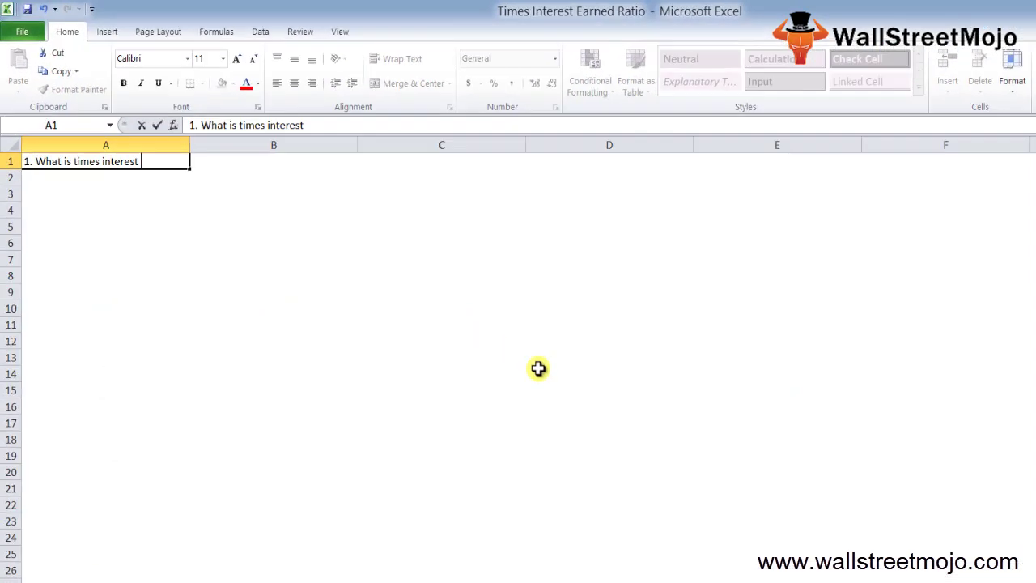
pyautogui.write('Earned Rati')
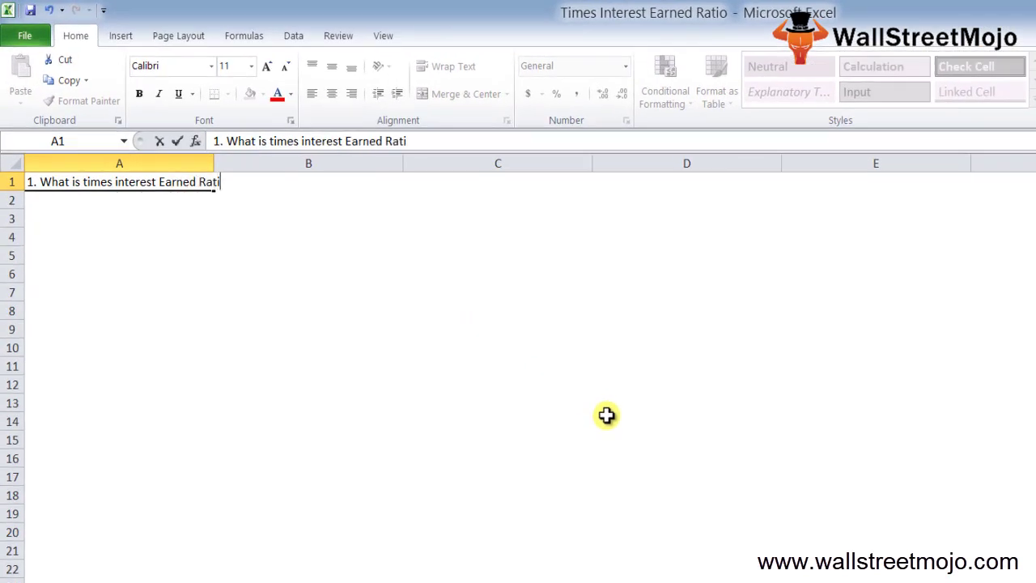
pyautogui.write('o ?')
pyautogui.press('Return')
pyautogui.press('Return')
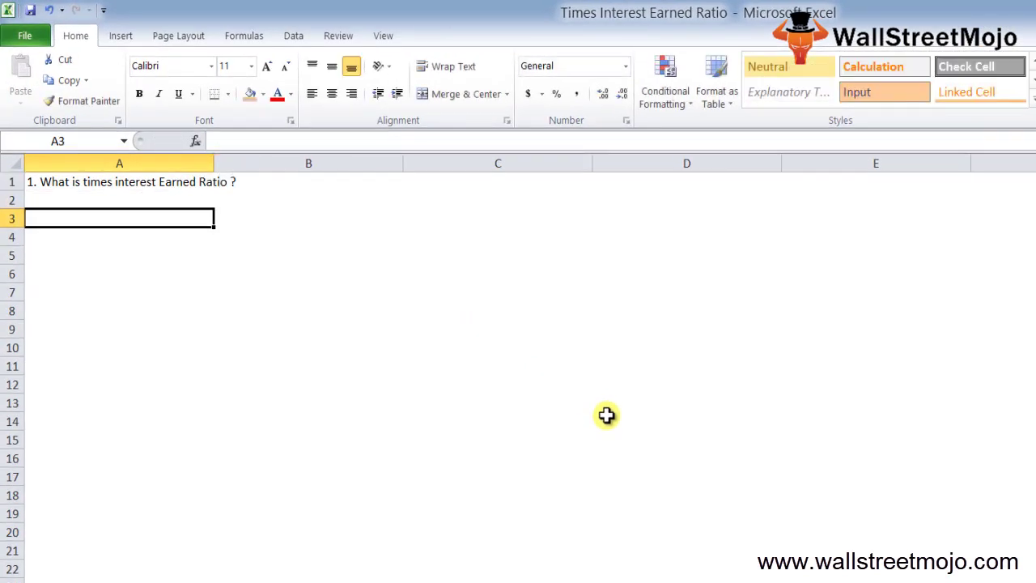
pyautogui.write('Solvency')
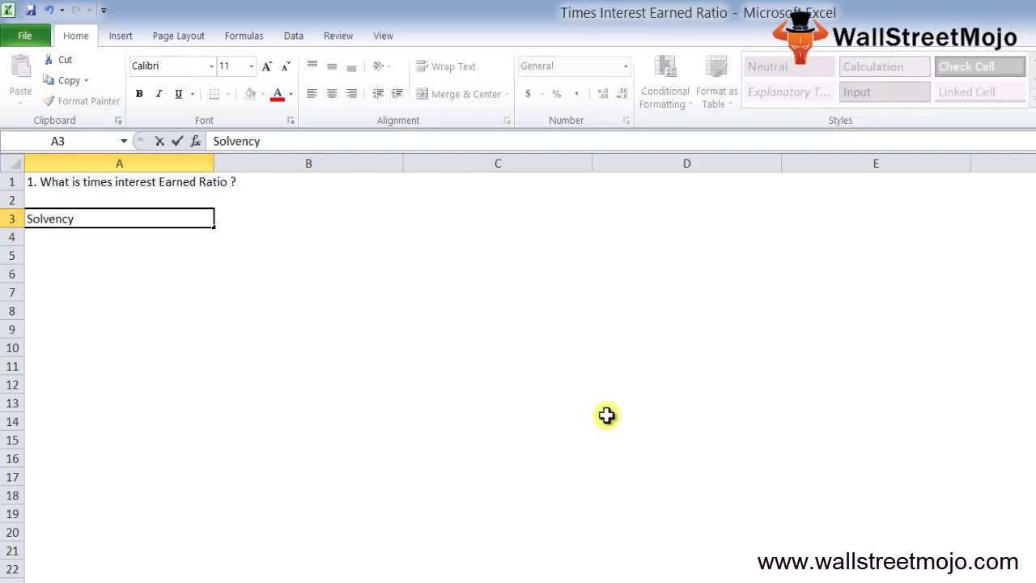
pyautogui.press('Return')
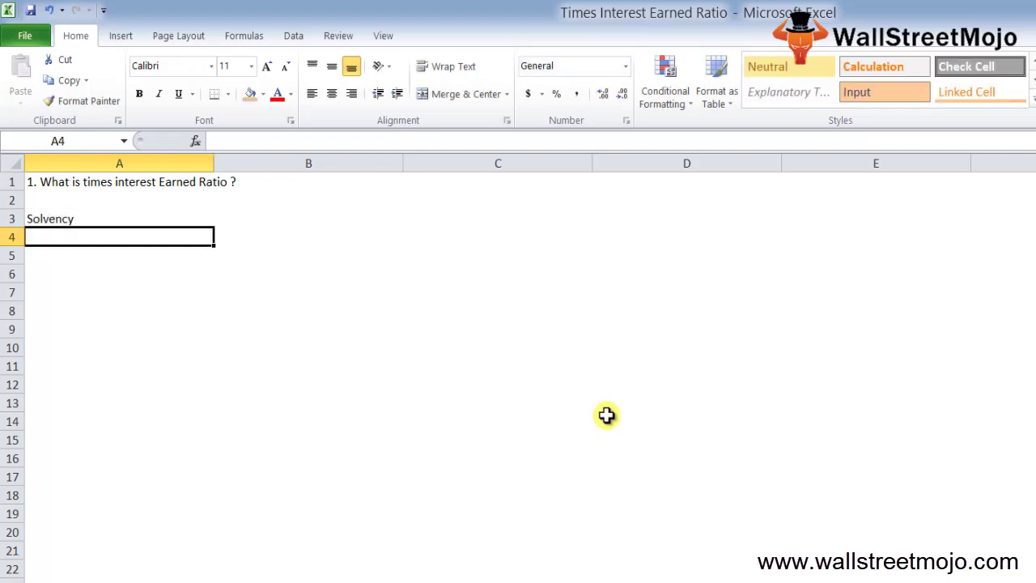
pyautogui.write('Pay its det')
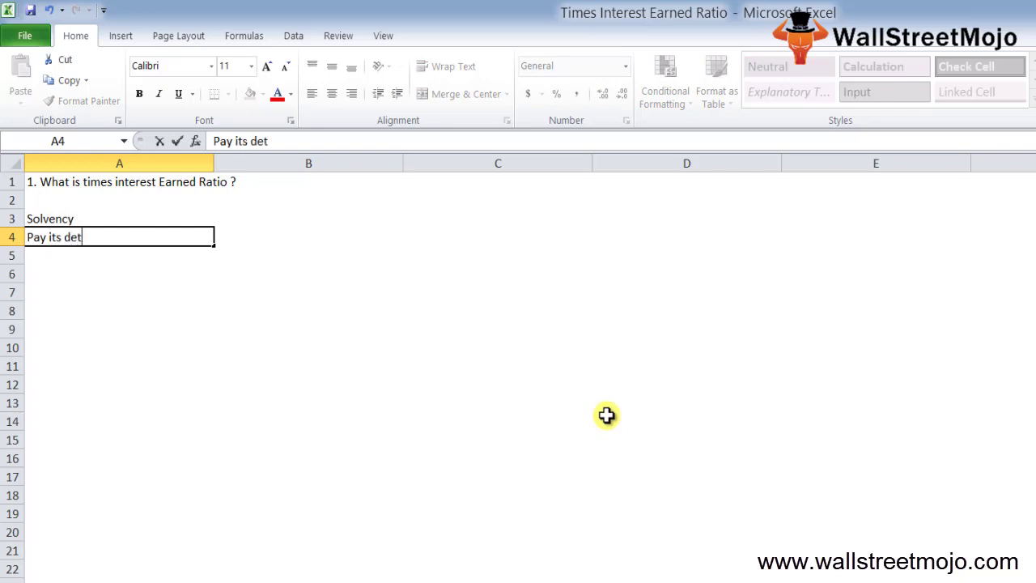
pyautogui.press('BackSpace')
pyautogui.write('bt obligat')
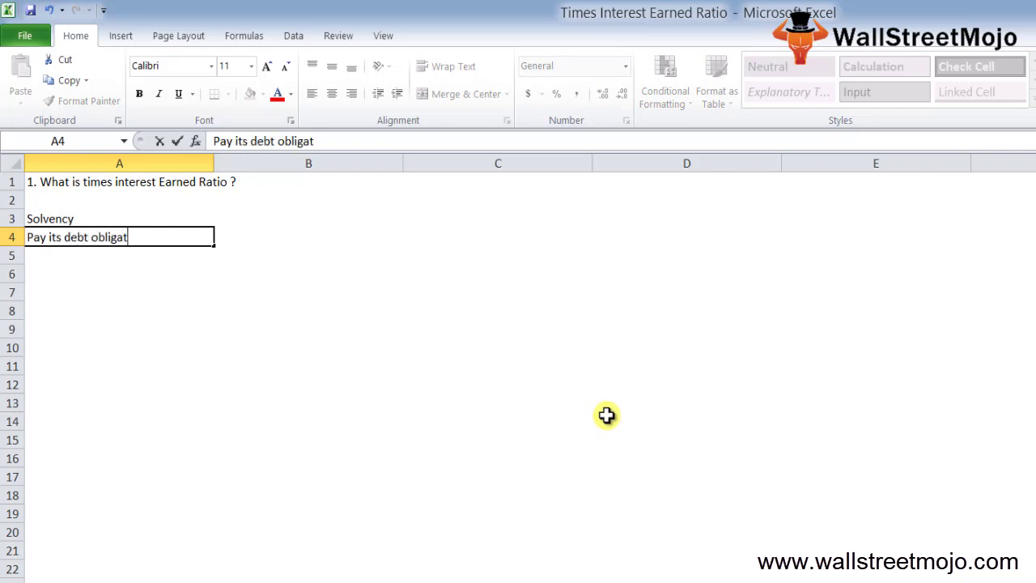
pyautogui.write('ion')
pyautogui.press('Return')
# - Add the notes 'Interest Coverage ratio' and '* Earnings' below in column A
pyautogui.write('Inte')
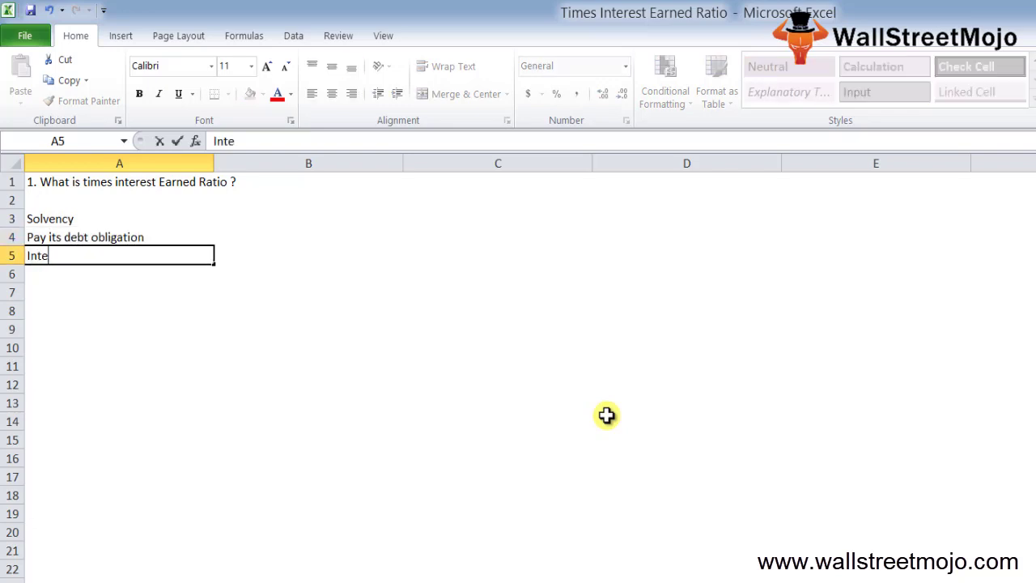
pyautogui.write('rest Covera')
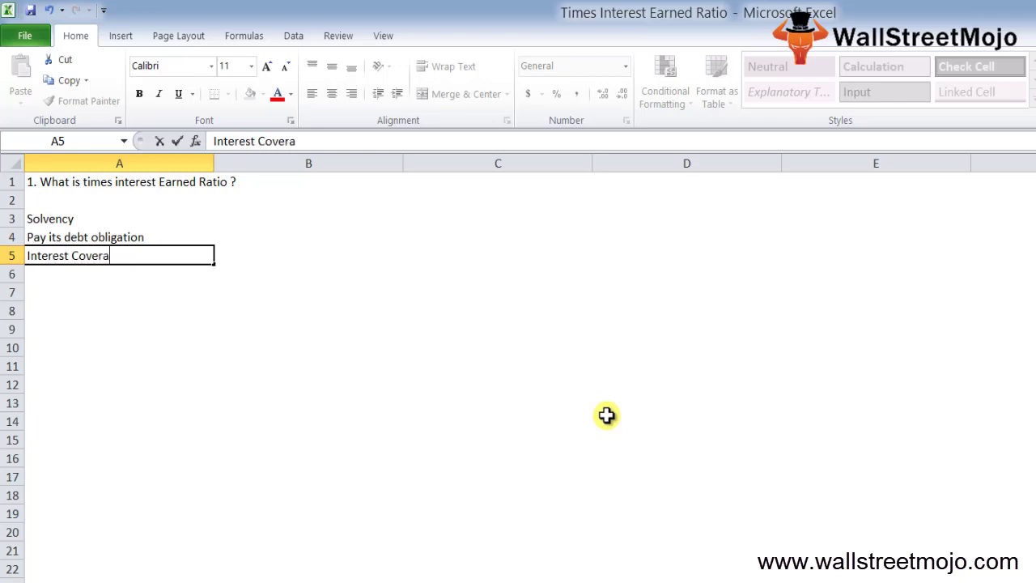
pyautogui.write('ge ratio')
pyautogui.press('Return')
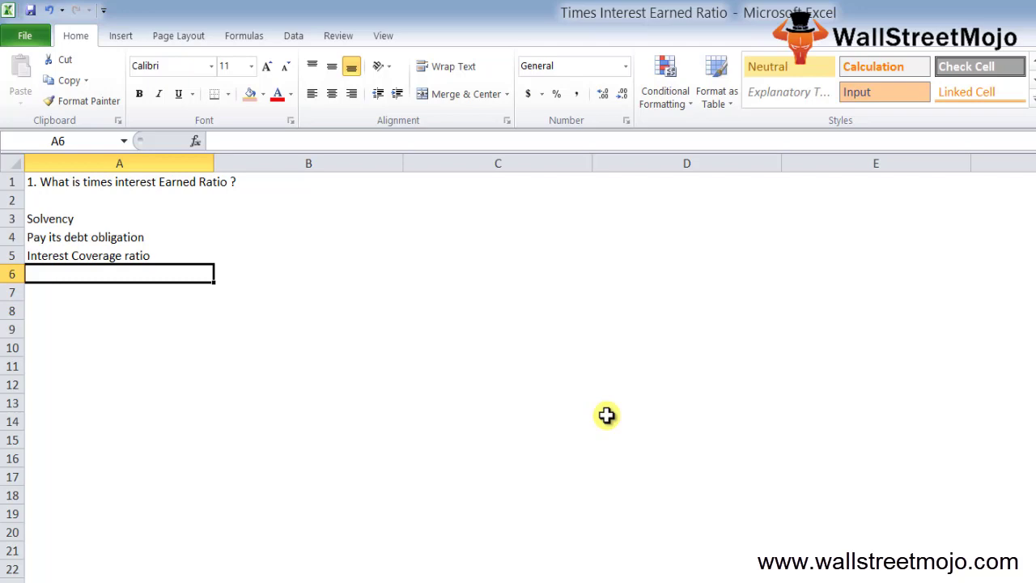
pyautogui.press('Return')
pyautogui.write('*')
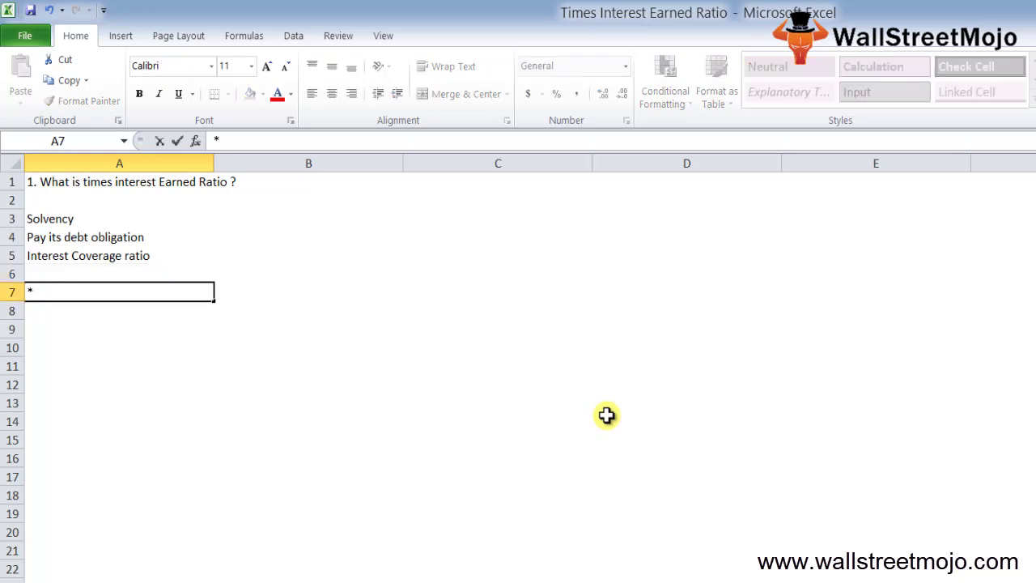
pyautogui.write(' Earnings')
pyautogui.press('Return')
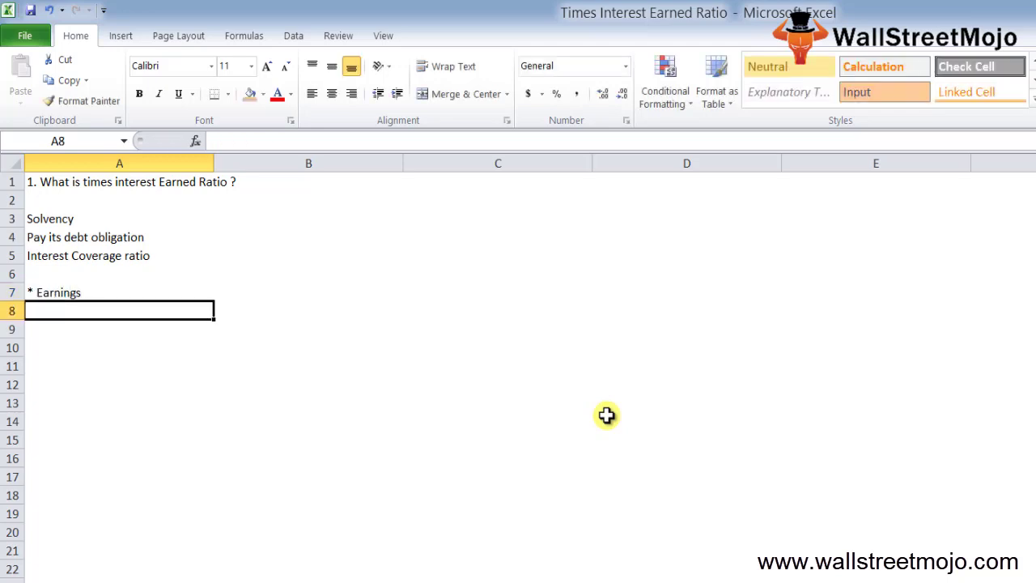
pyautogui.press('Up')
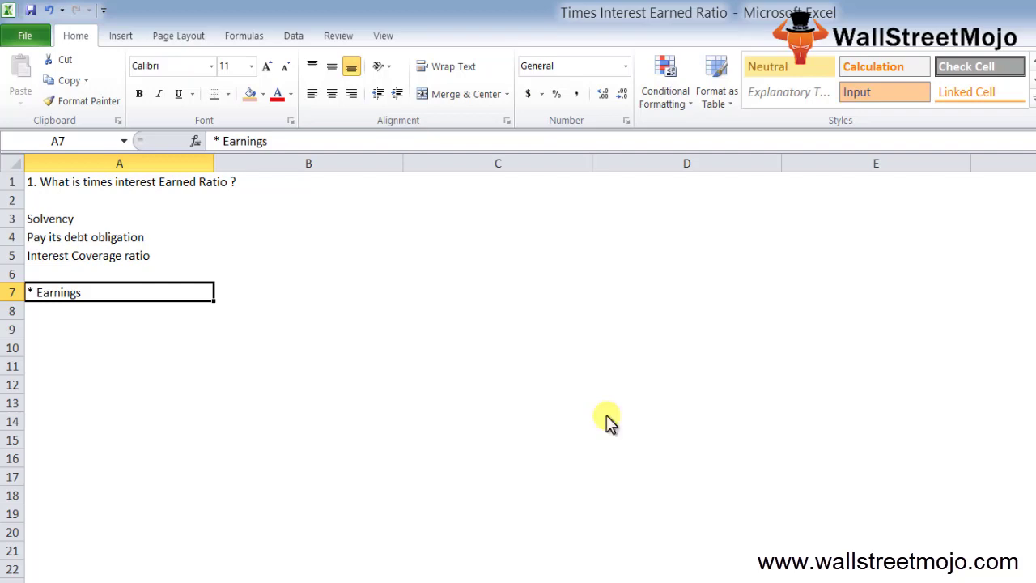
pyautogui.hotkey('alt', 'Tab')
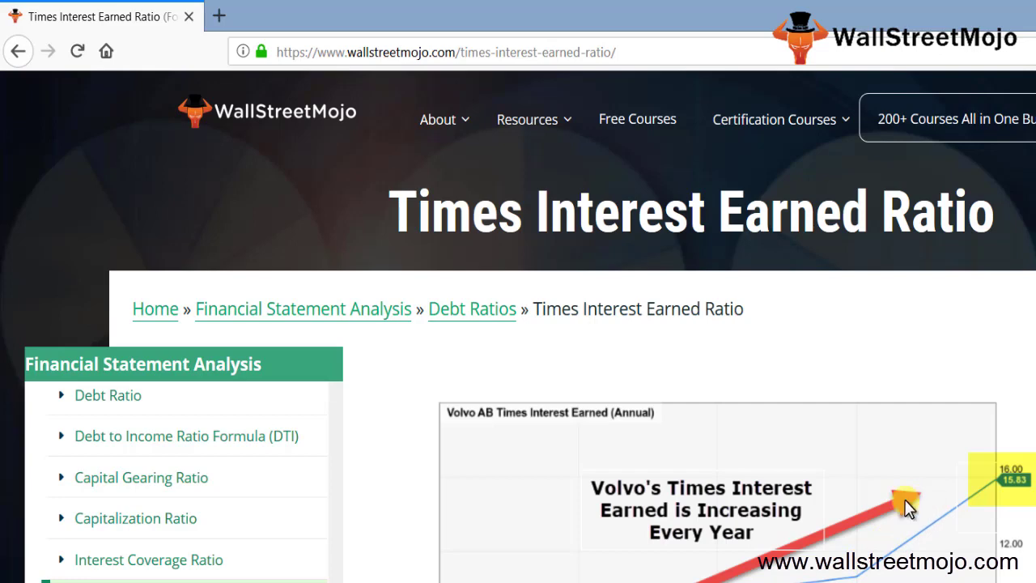
# - Back in the notes workbook, add 'Consistent Ratio' in row 9 and 'Smaller' in row 11
pyautogui.hotkey('alt', 'Tab')
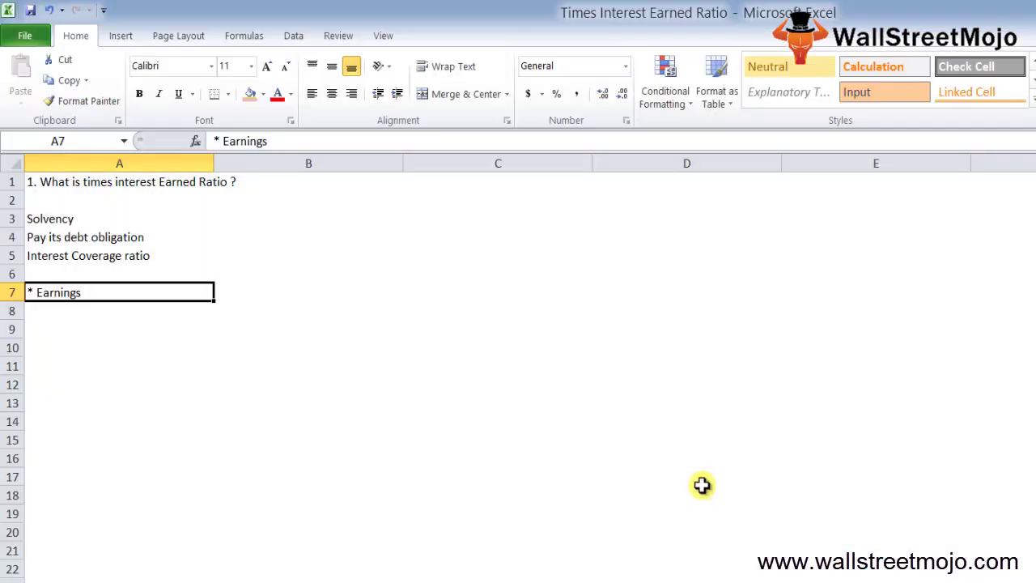
pyautogui.press('Return')
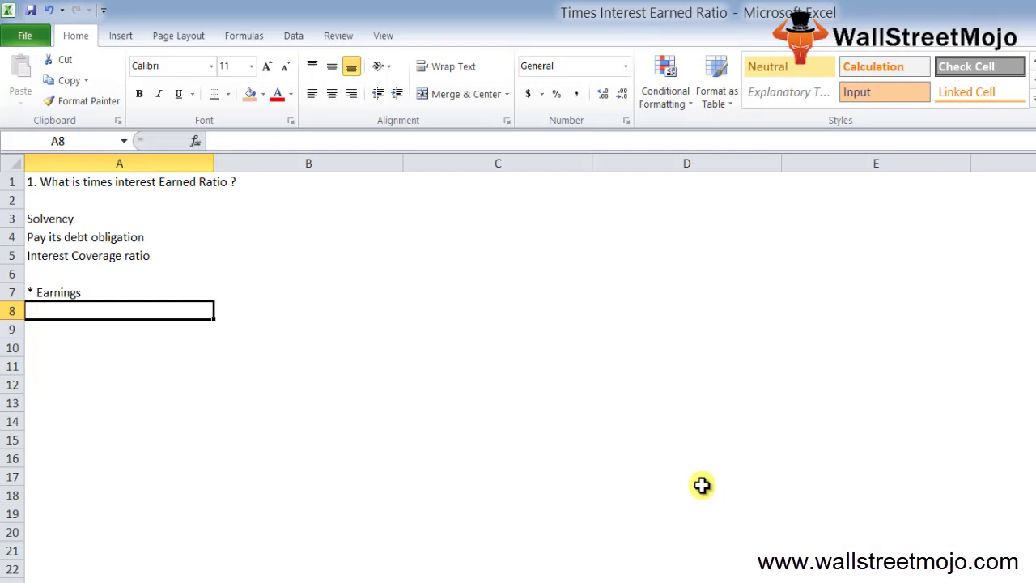
pyautogui.press('Return')
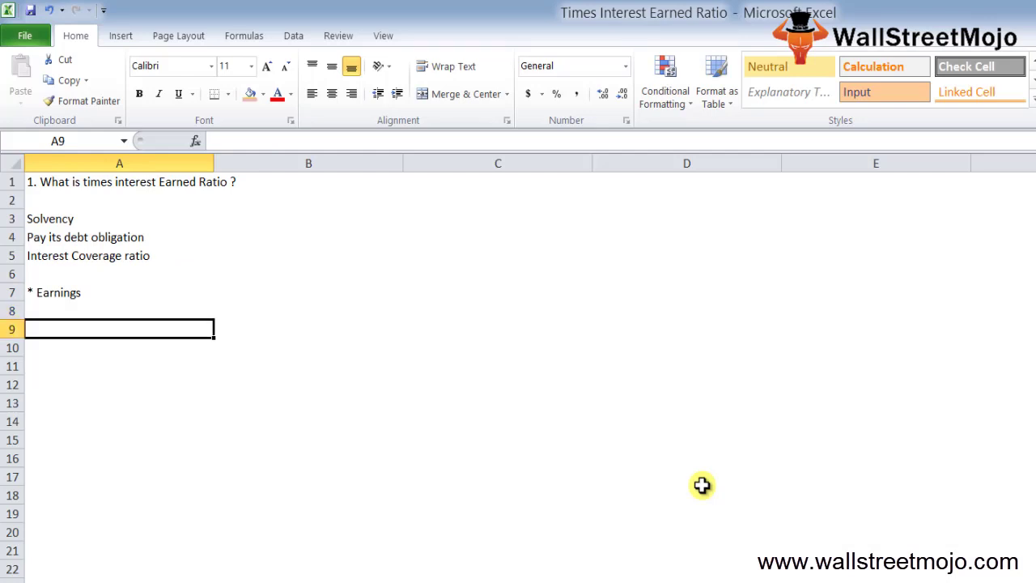
pyautogui.write('Consistent  Ratio')
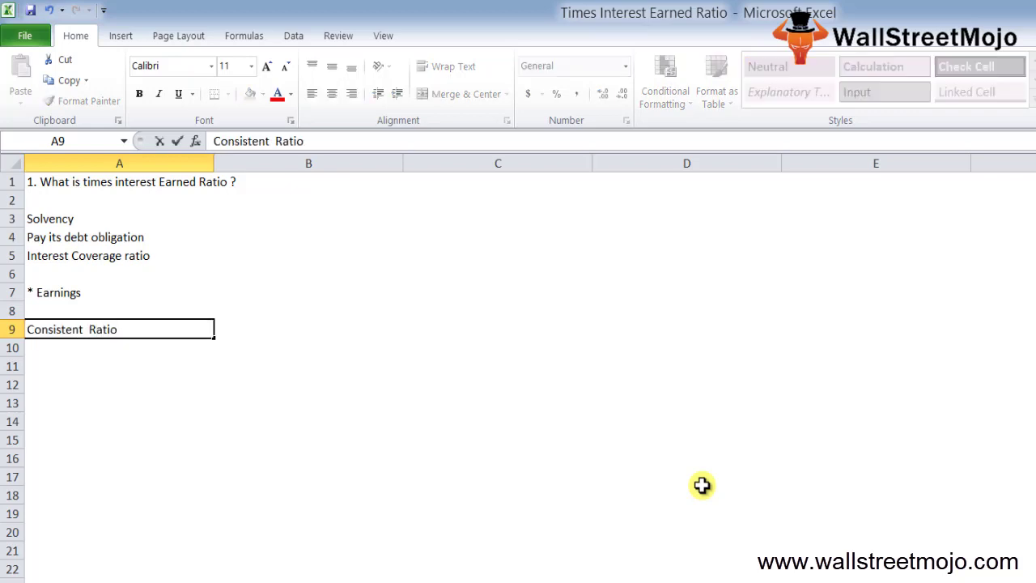
pyautogui.press('Return')
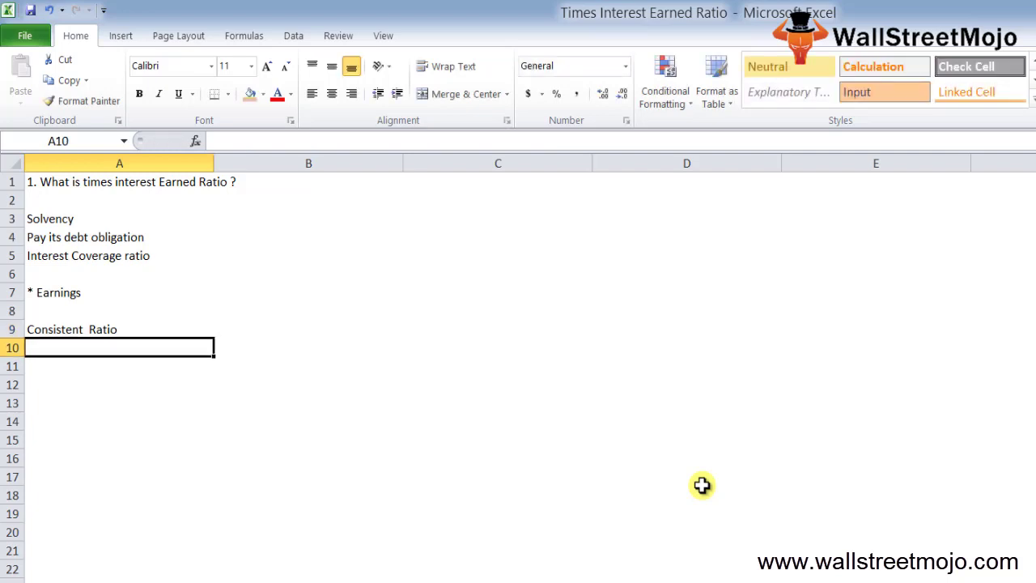
pyautogui.press('Return')
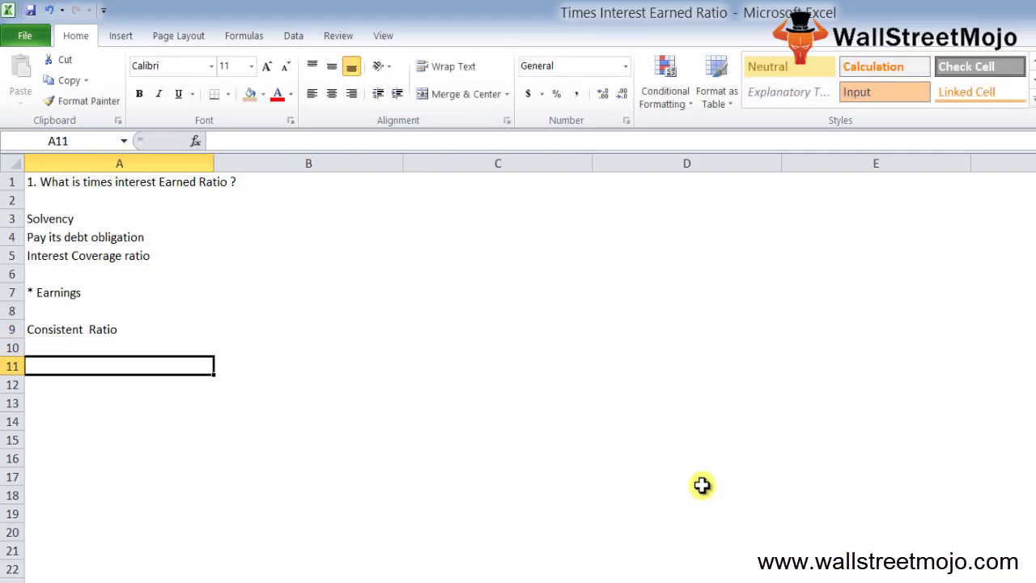
pyautogui.write('Smaller')
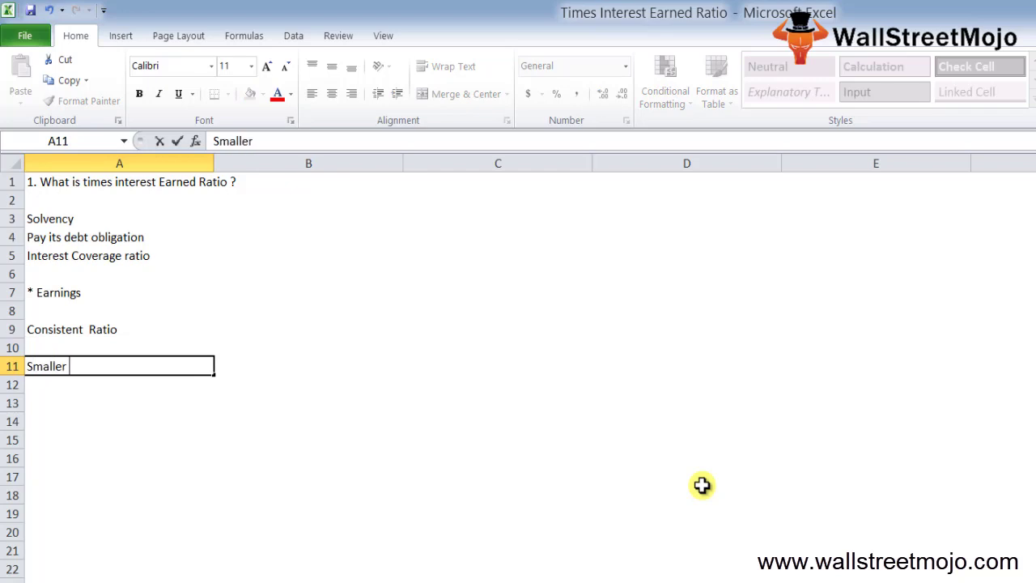
pyautogui.press('Return')
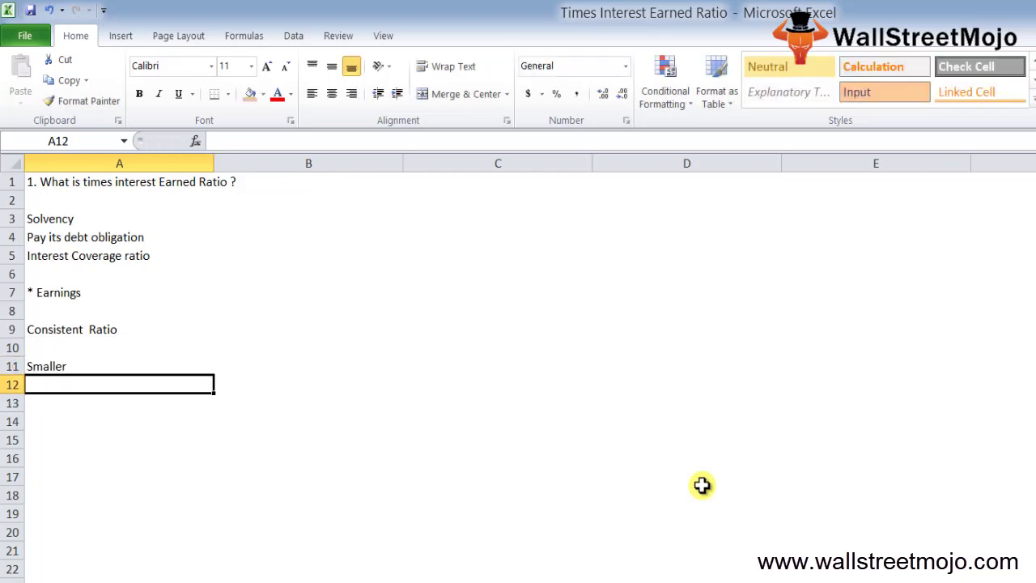
# - Add 'Variable ratio', 'Loans' and 'Higher equity and raise PE and VC' down to A15
pyautogui.write('Var')
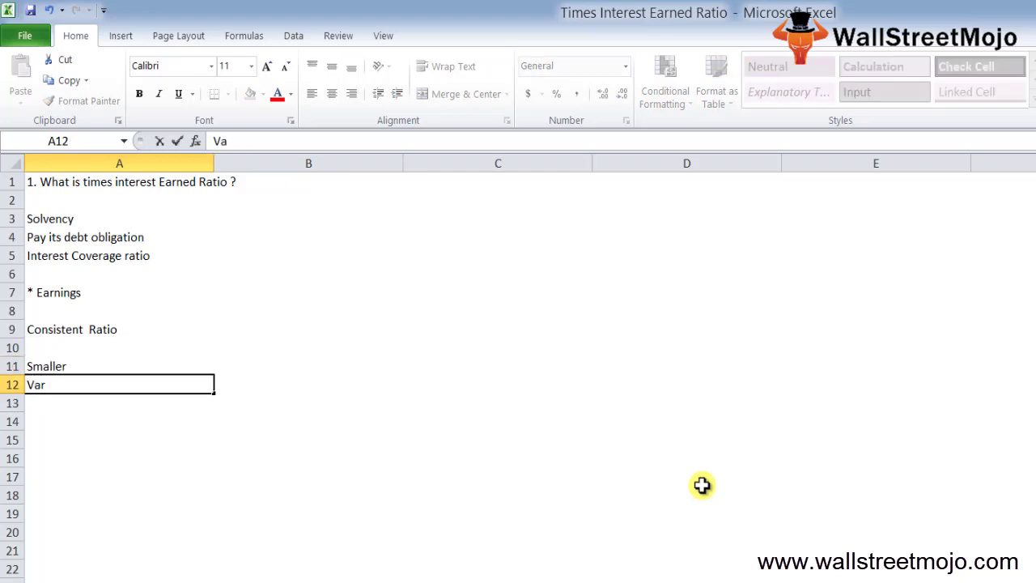
pyautogui.write('iable ratio')
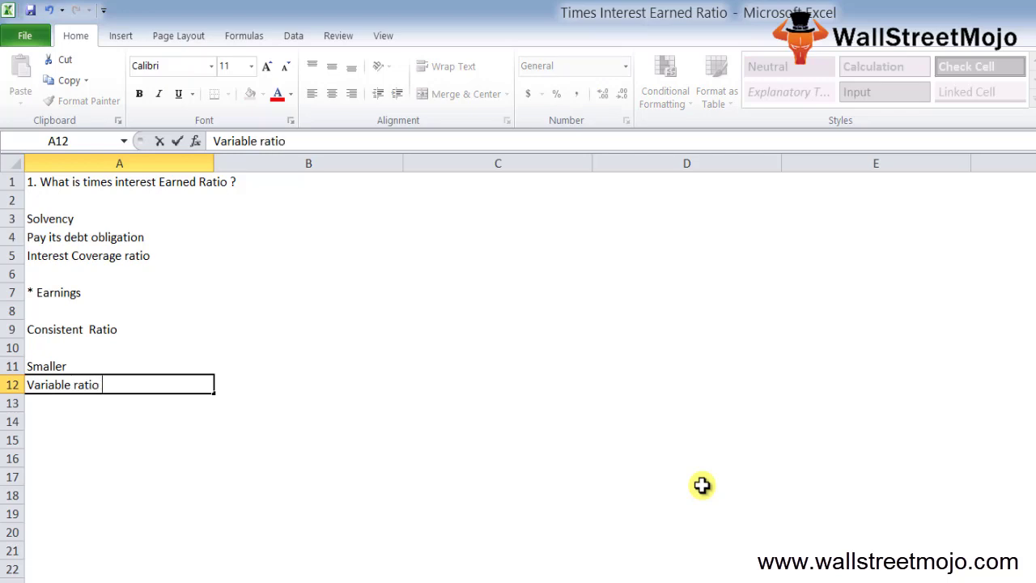
pyautogui.press('Return')
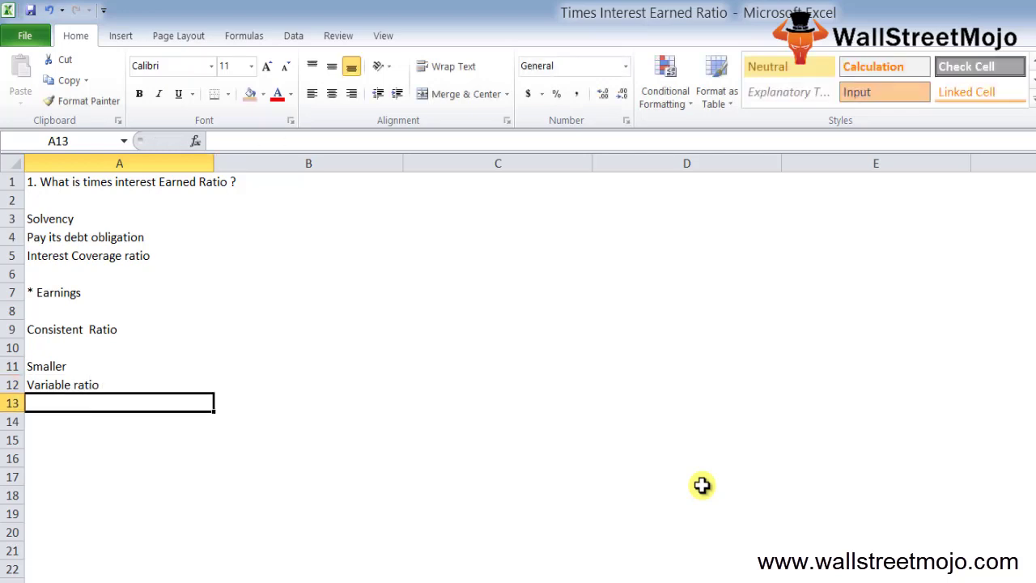
pyautogui.write('Loans')
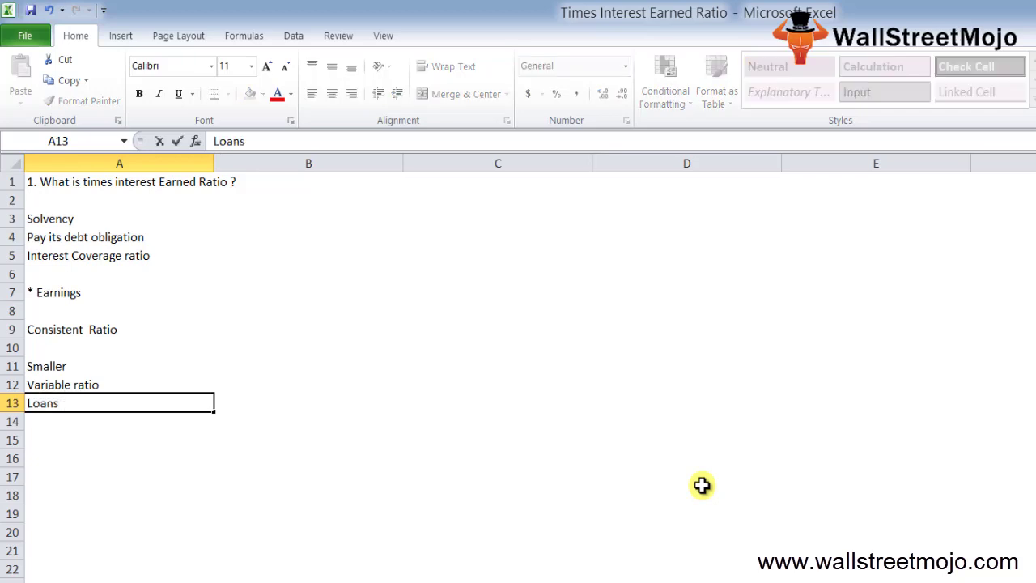
pyautogui.press('Return')
pyautogui.press('Return')
pyautogui.write('Hi')
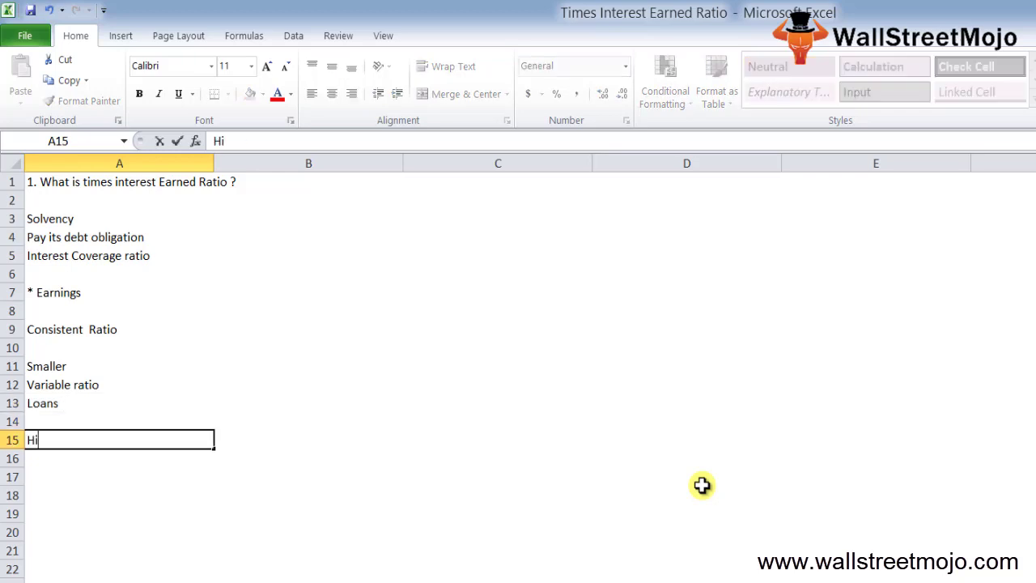
pyautogui.write('gher equity and raise')
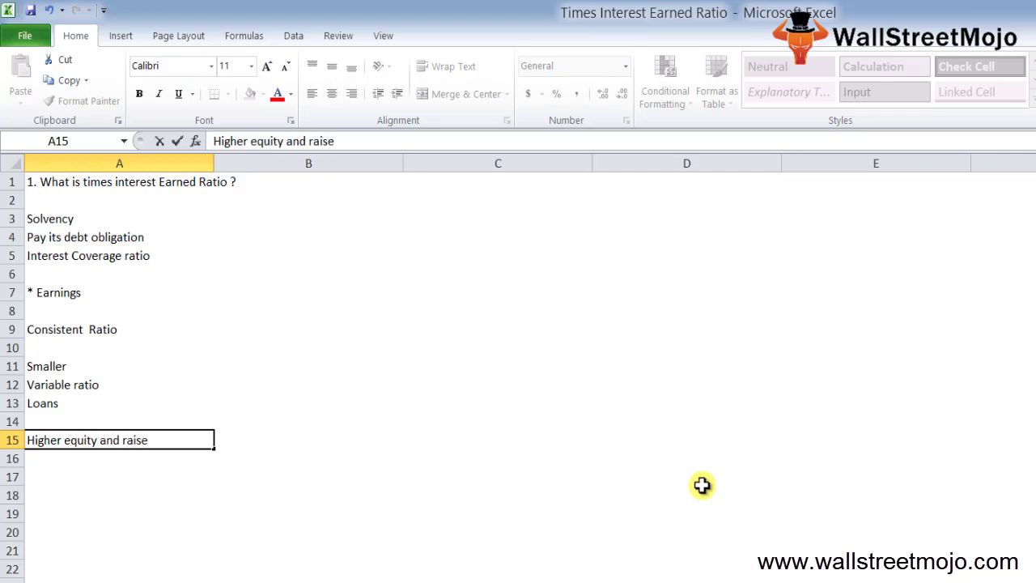
pyautogui.write(' PE and VC')
pyautogui.press('Return')
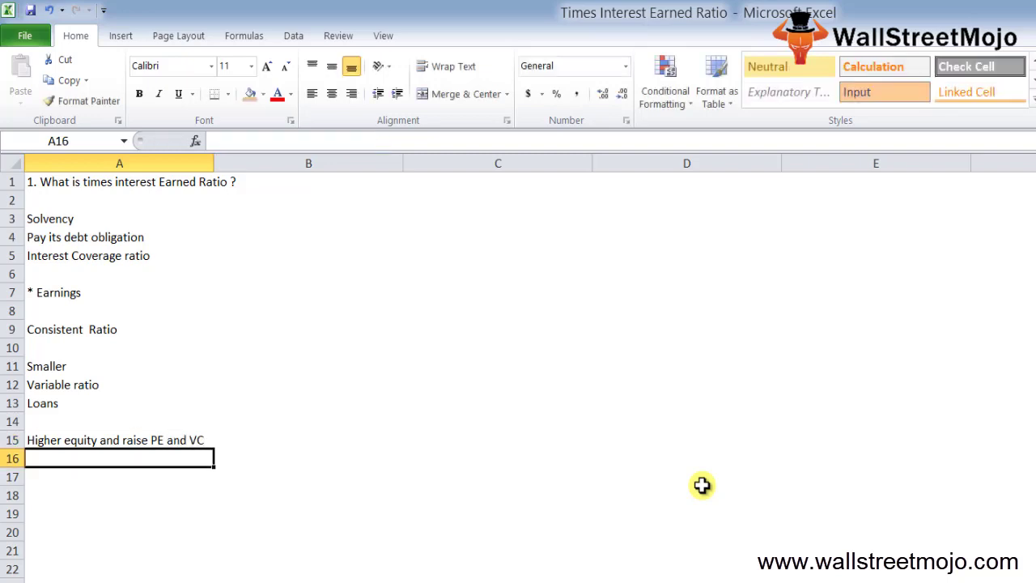
pyautogui.press('Up')
pyautogui.press('Down')
pyautogui.press('Up')
pyautogui.press('Up')
pyautogui.press('Up')
pyautogui.press('Up')
pyautogui.press('Up')
pyautogui.press('Up')
pyautogui.press('Up')
pyautogui.press('Up')
pyautogui.press('Up')
pyautogui.press('Up')
pyautogui.press('Up')
pyautogui.press('Up')
pyautogui.press('Up')
pyautogui.press('Up')
pyautogui.press('Up')
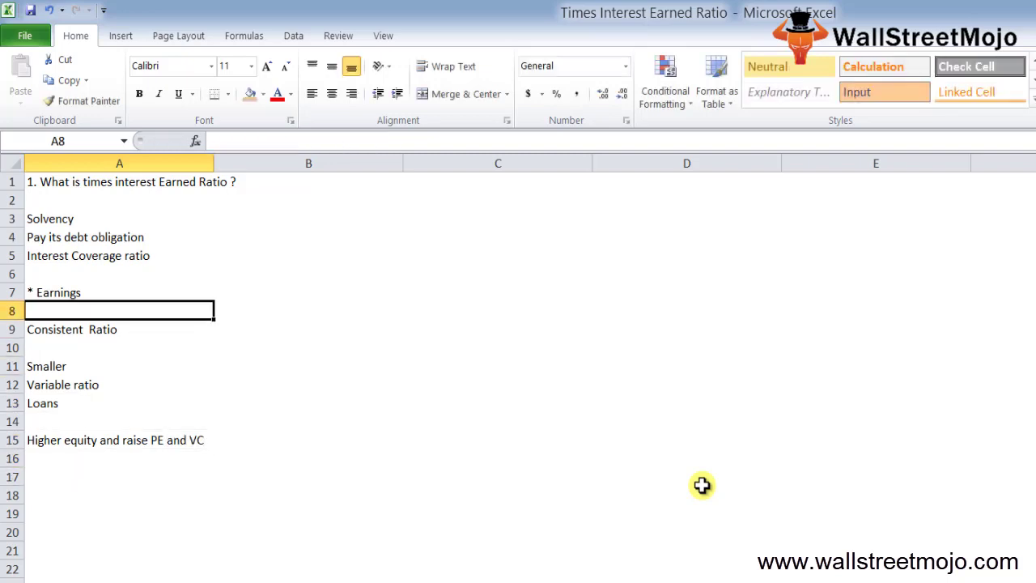
# - Enter heading '2. Formulla' in B1 and 'Times Interest Earned = EBIT / Int Expense' in B4
pyautogui.press('Right')
pyautogui.write('2. Formulla')
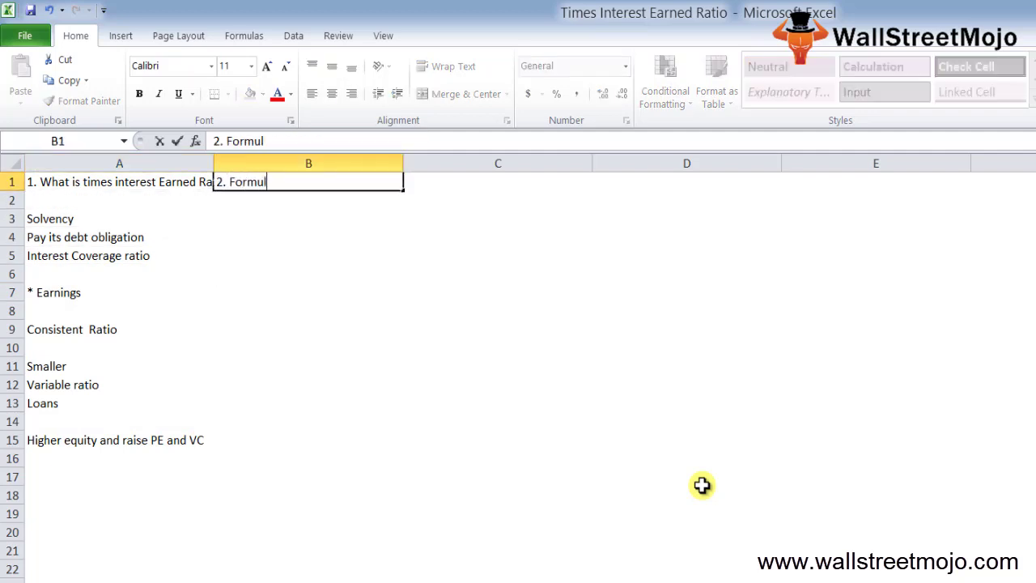
pyautogui.press('Down')
pyautogui.press('Down')
pyautogui.press('Down')
pyautogui.write('Times ')
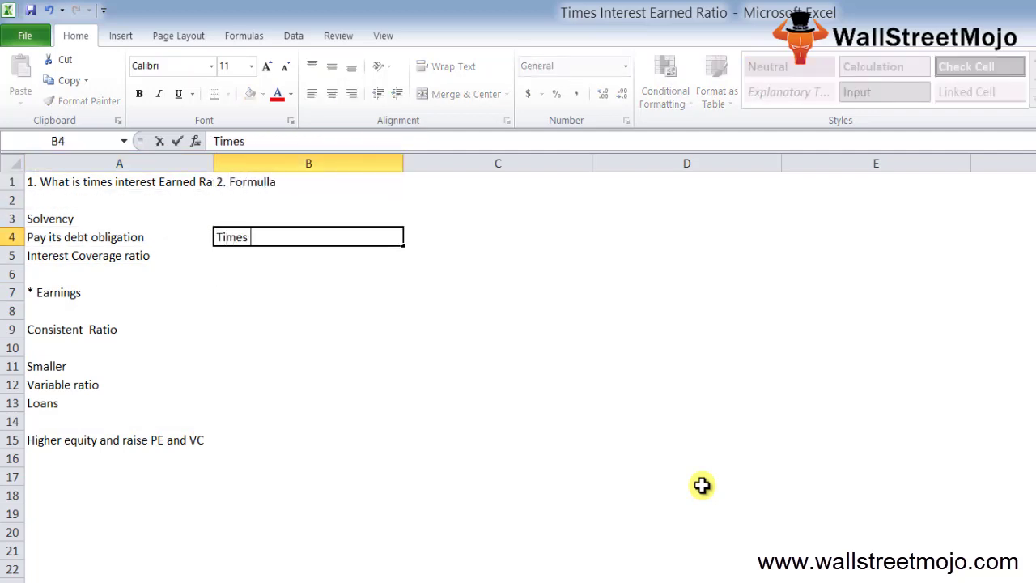
pyautogui.write('Interest E')
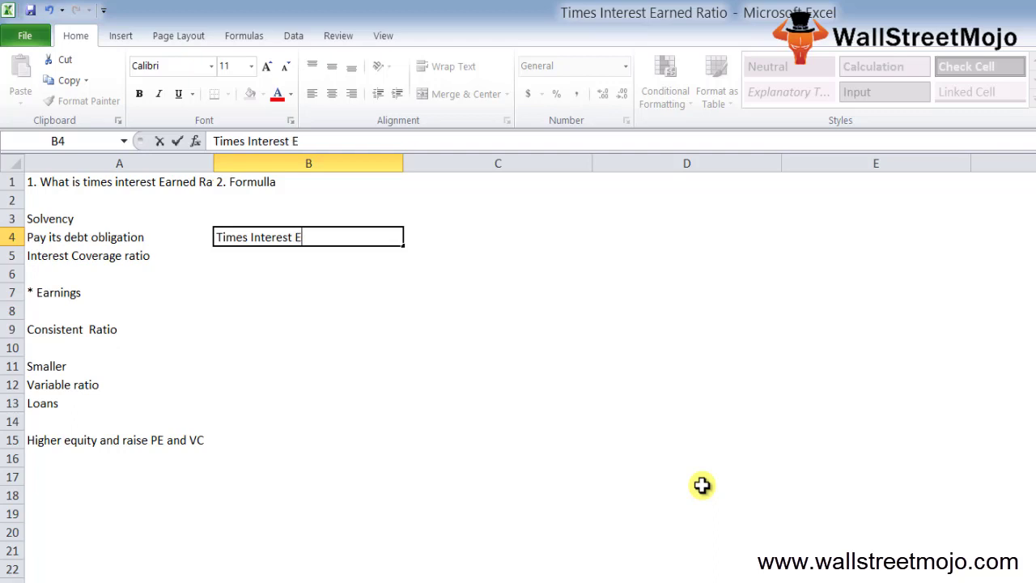
pyautogui.write('arned = EBIT')
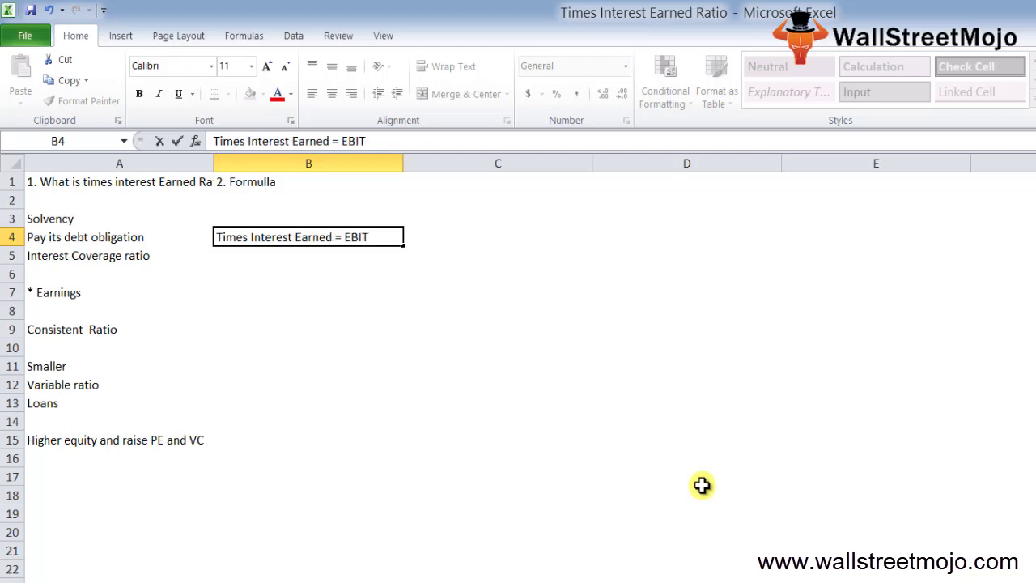
pyautogui.write(' / Int Expense')
pyautogui.press('Return')
pyautogui.press('Return')
pyautogui.press('Return')
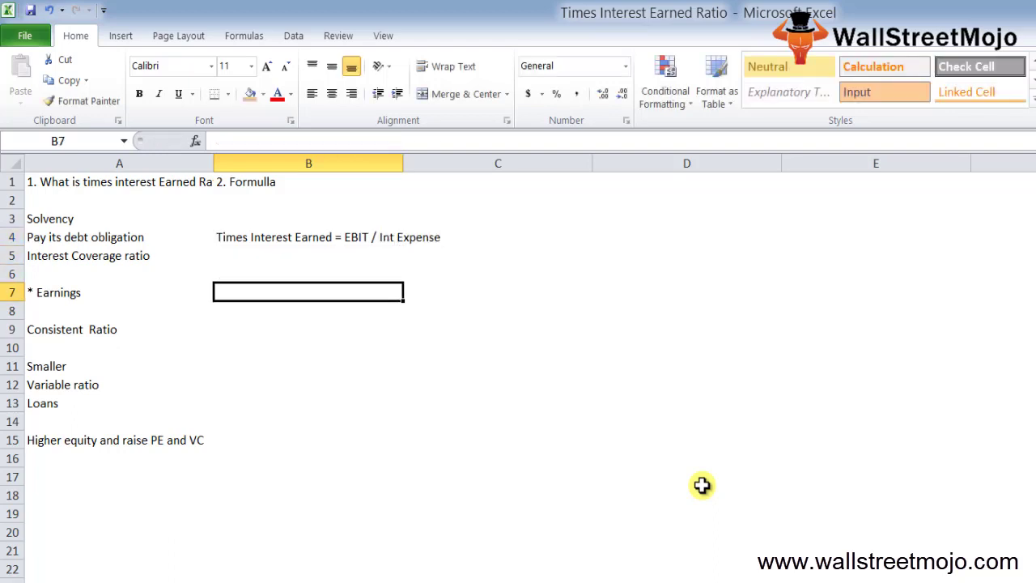
pyautogui.press('Down')
pyautogui.press('Down')
pyautogui.press('Up')
pyautogui.press('Up')
pyautogui.press('Up')
# - Add notes '* Cover int exp' in B6, a Solvency/DE ratio note in B8, and 'Times interest earned' in B9
pyautogui.write('* ')
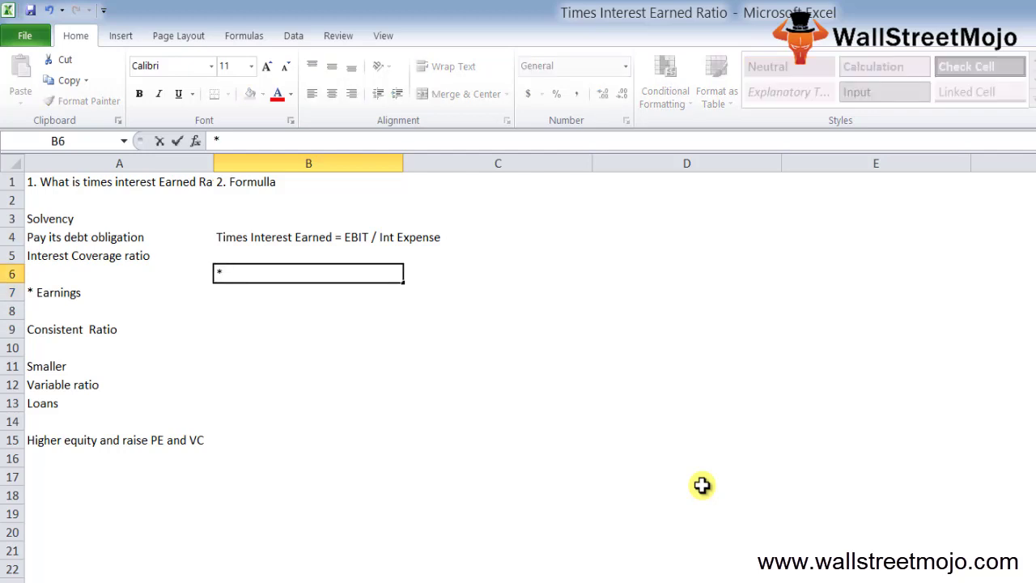
pyautogui.write('Cover int ')
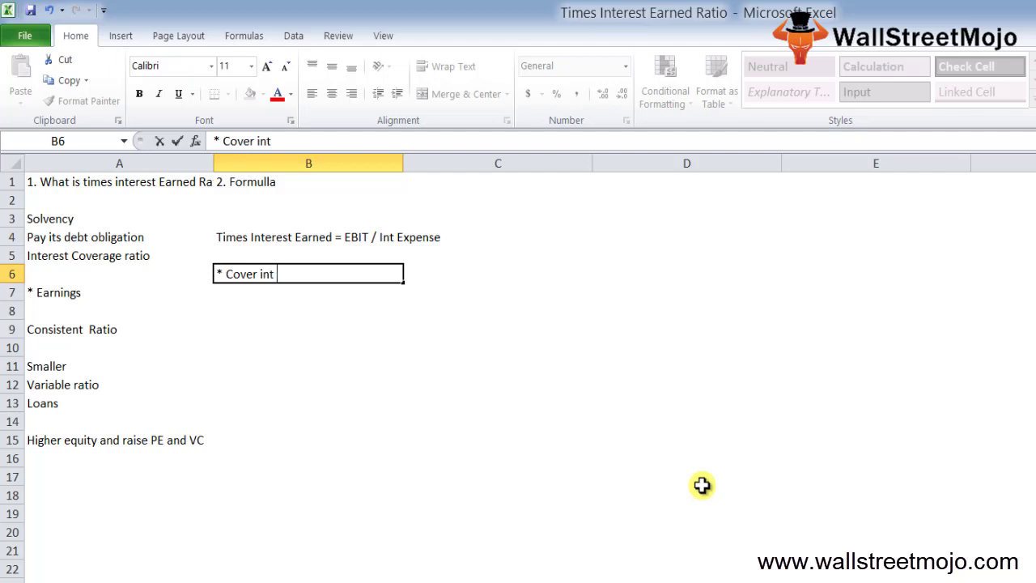
pyautogui.write('exp')
pyautogui.press('Return')
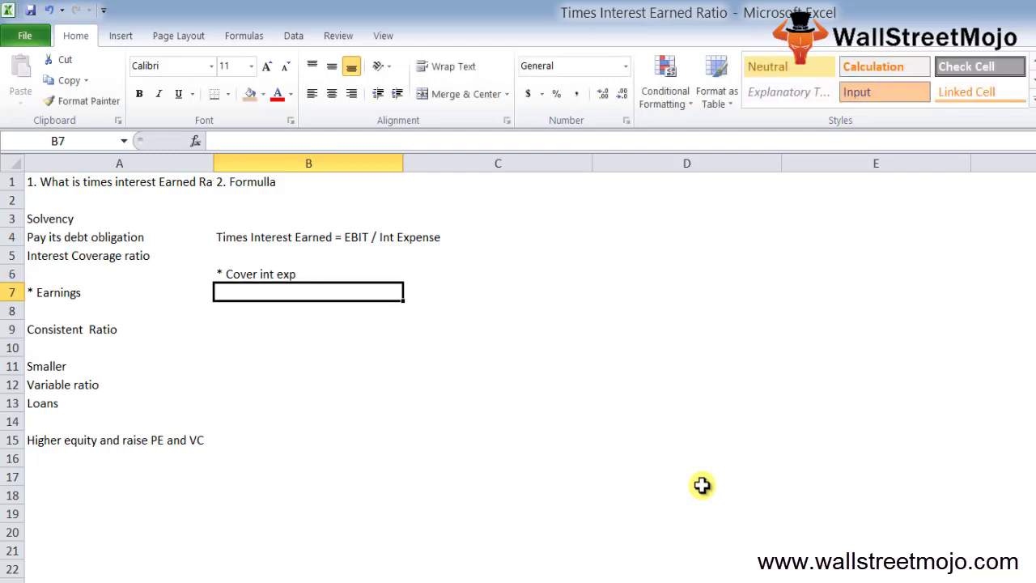
pyautogui.press('Return')
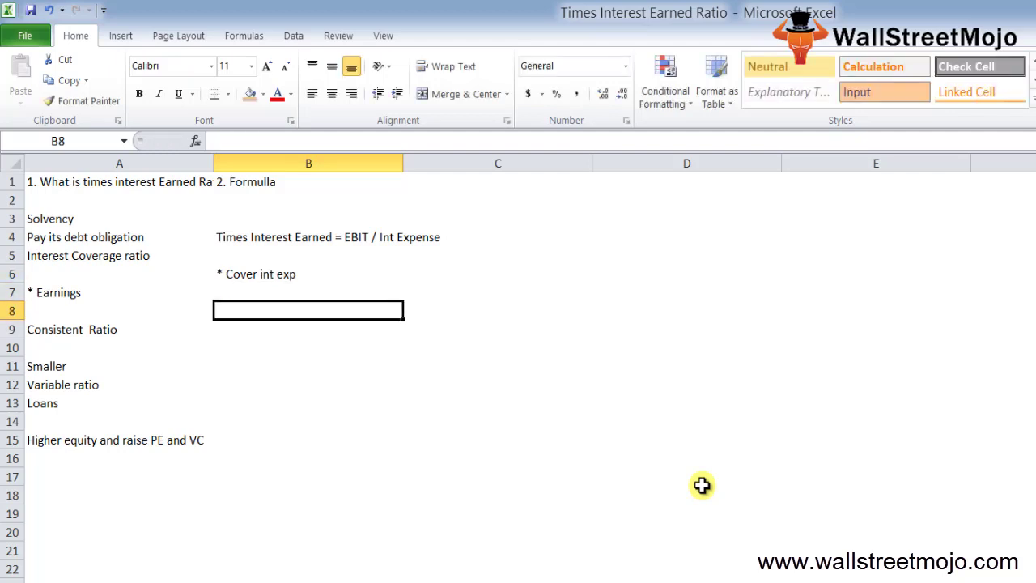
pyautogui.write('*')
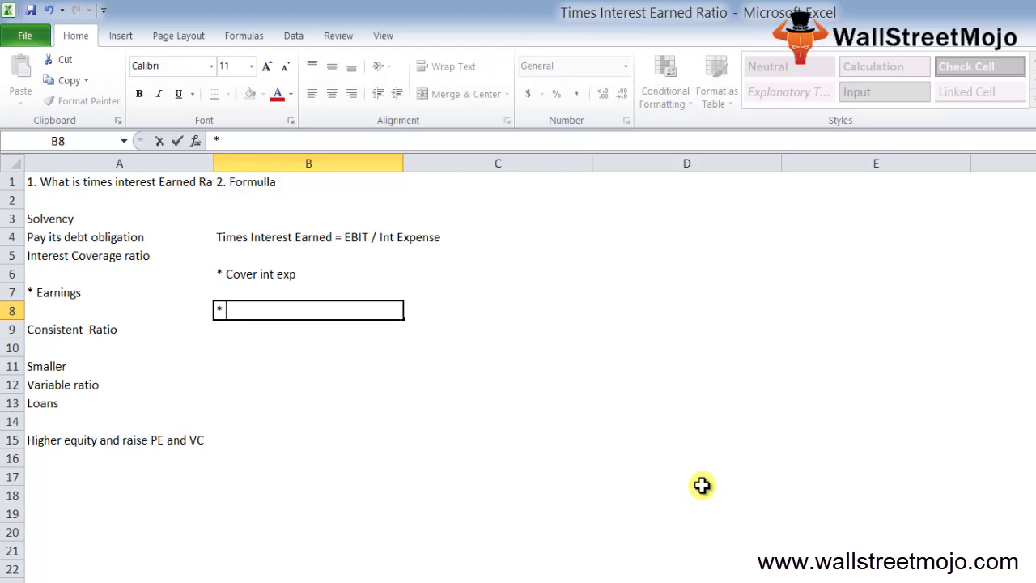
pyautogui.write(' Solvency')
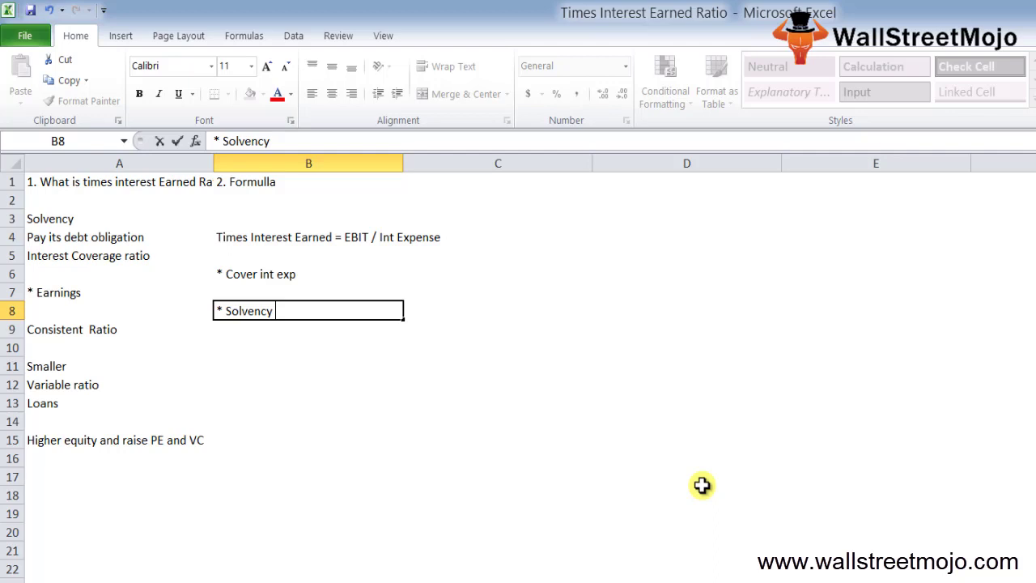
pyautogui.write('Debt ratio a')
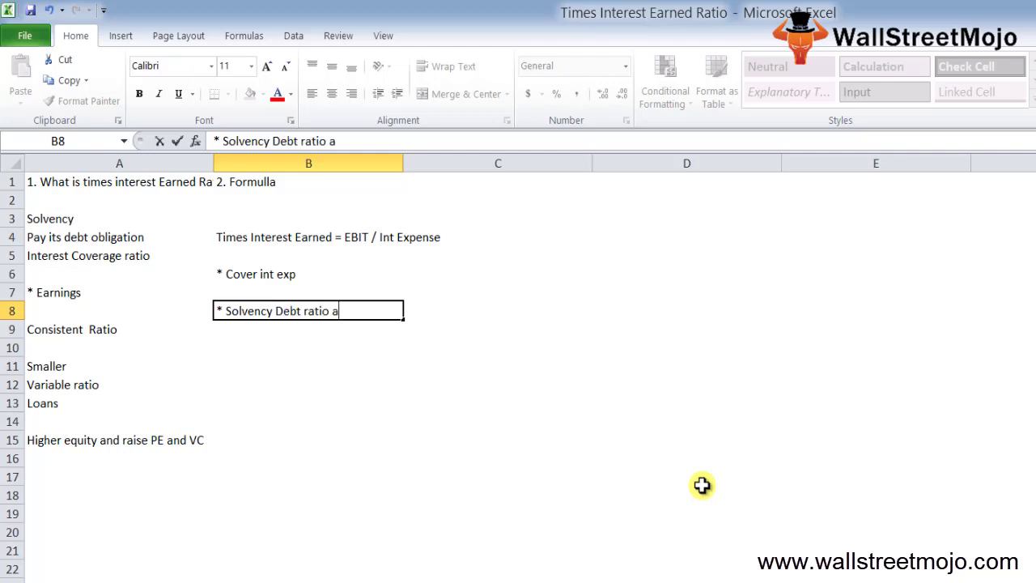
pyautogui.write('n')
pyautogui.press('BackSpace')
pyautogui.press('BackSpace')
pyautogui.write('DE ratio')
pyautogui.press('Return')
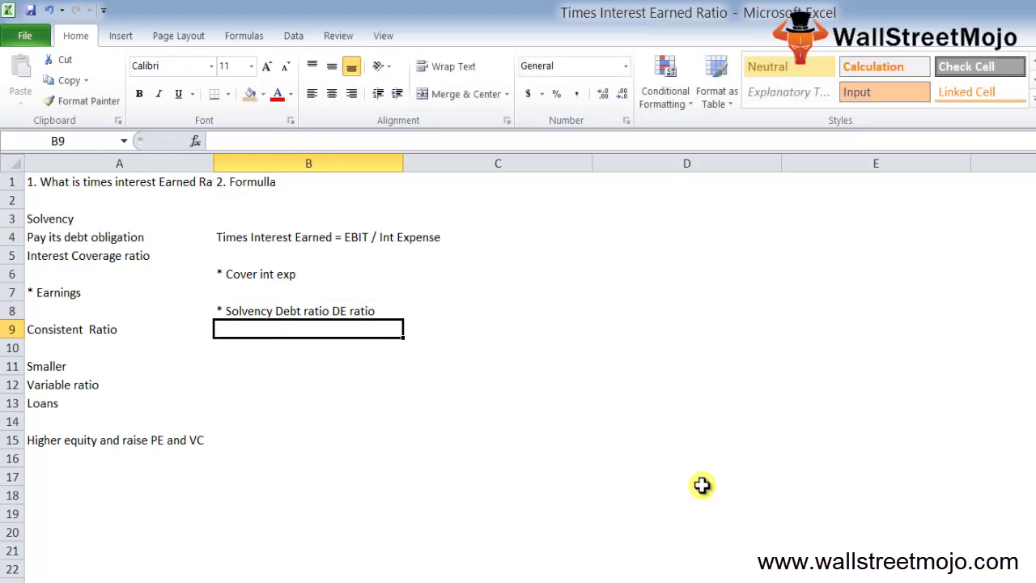
pyautogui.write('Times interest')
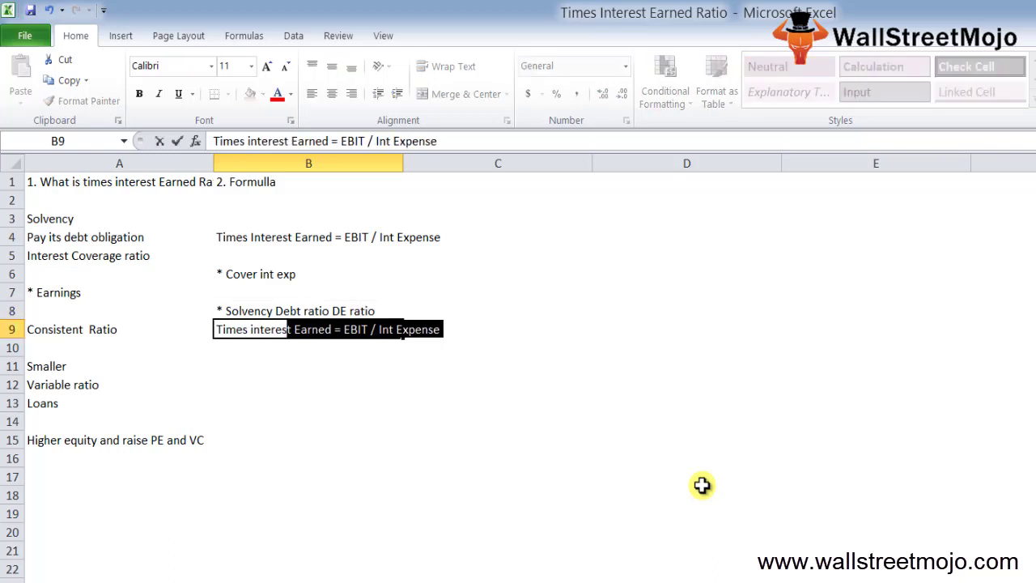
pyautogui.write(' earned')
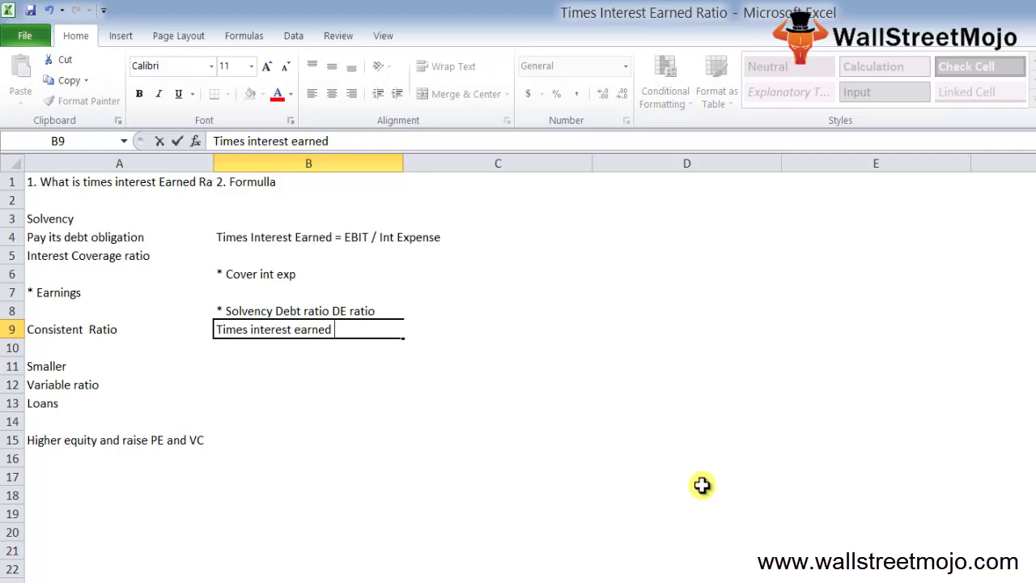
pyautogui.press('Up')
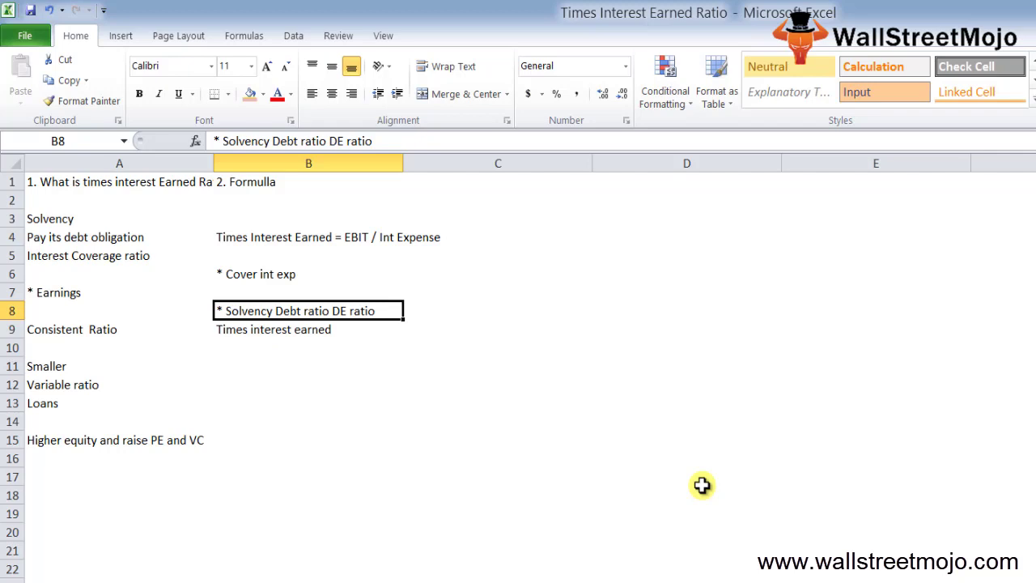
pyautogui.press('Down')
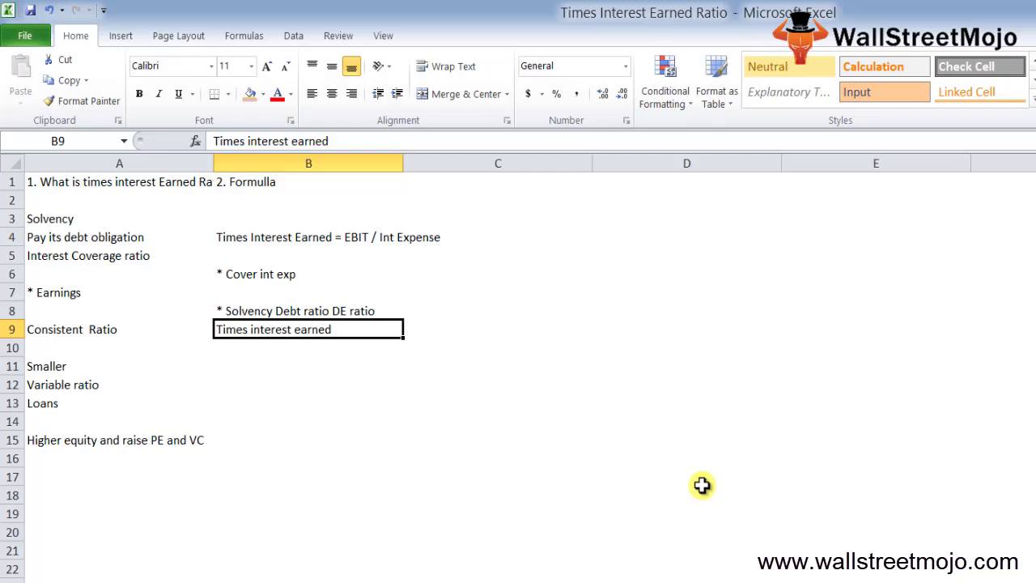
# - Enter '* High times interest' in B11 and 'Favourble' in B12
pyautogui.press('Down')
pyautogui.press('Down')
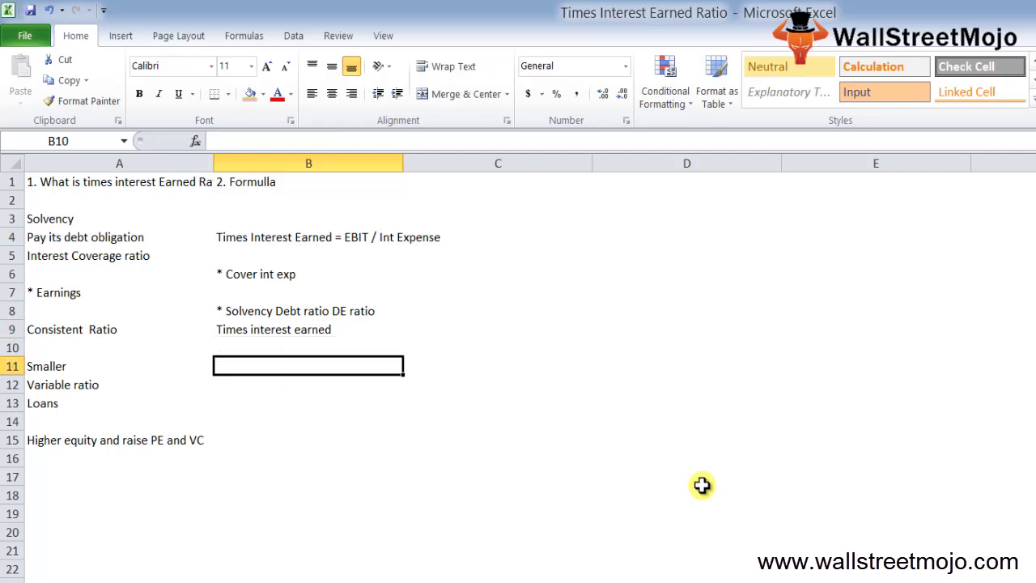
pyautogui.write('* High times interest')
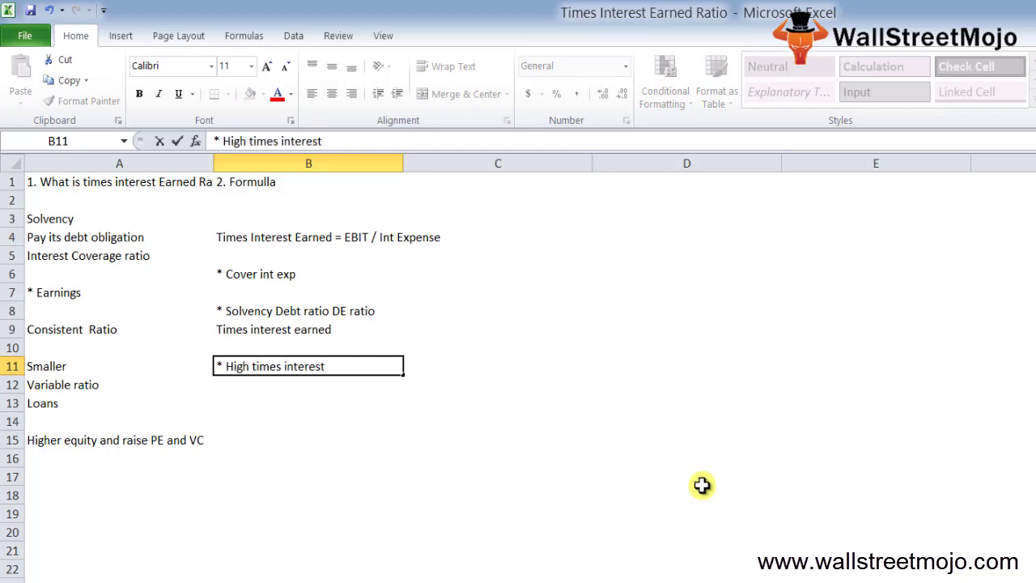
pyautogui.press('Return')
pyautogui.write('Favourbale')
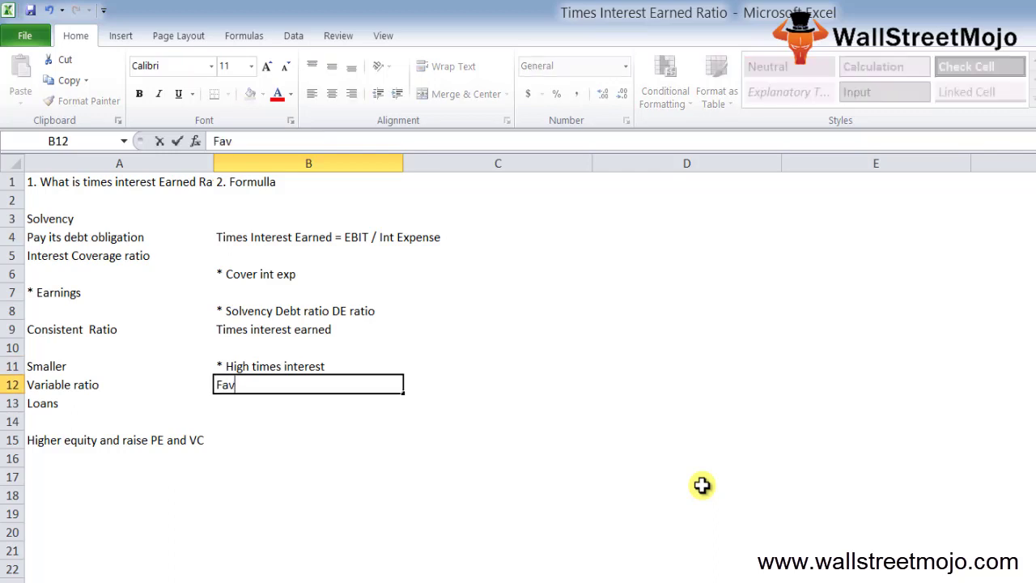
pyautogui.press('BackSpace')
pyautogui.press('BackSpace')
pyautogui.press('BackSpace')
pyautogui.write('le')
pyautogui.press('Return')
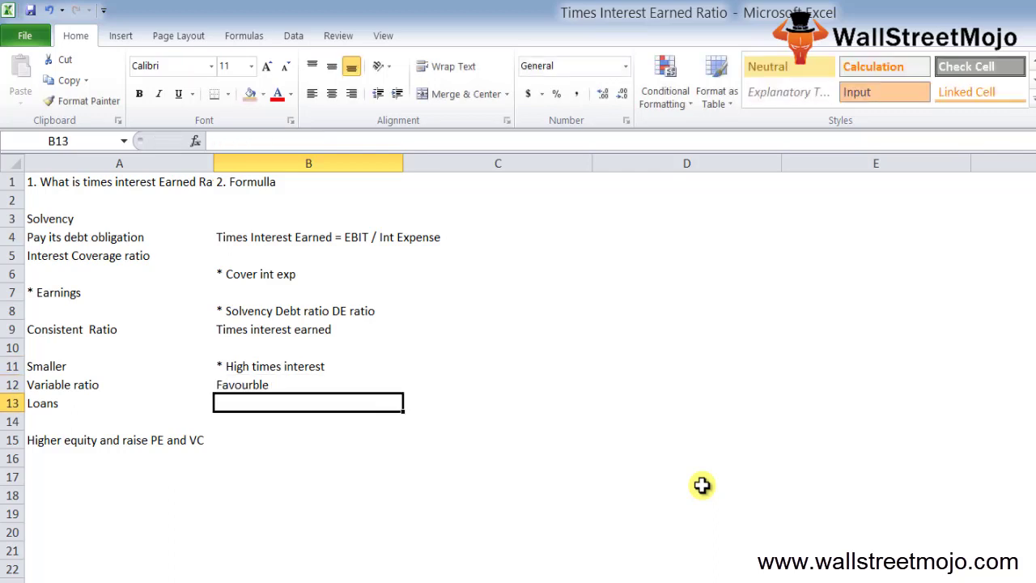
pyautogui.press('Return')
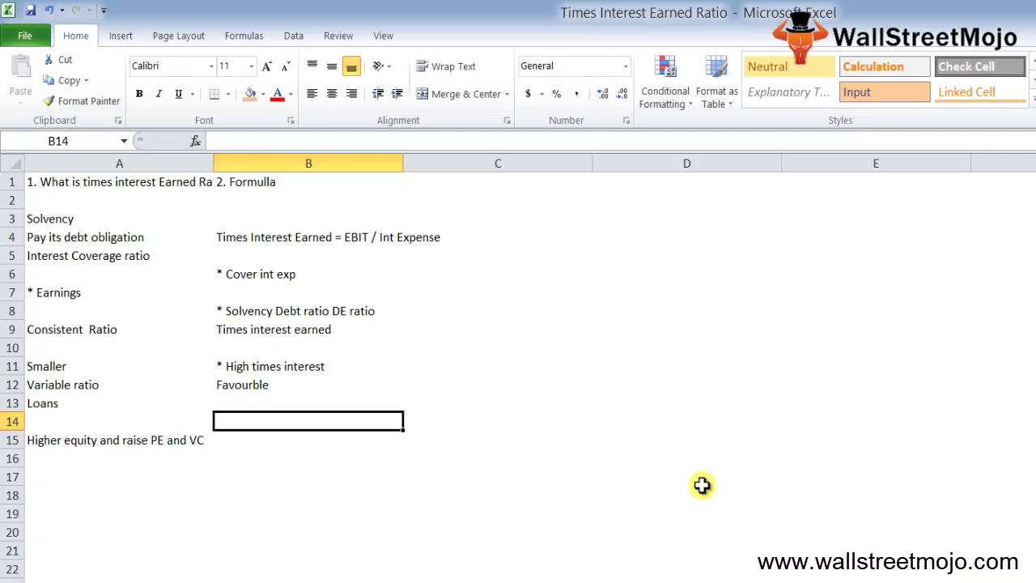
# - Add 'Lower values' in B14, 'Fulfill obligations' in B15 and 'EBITDA' in B19
pyautogui.write('L')
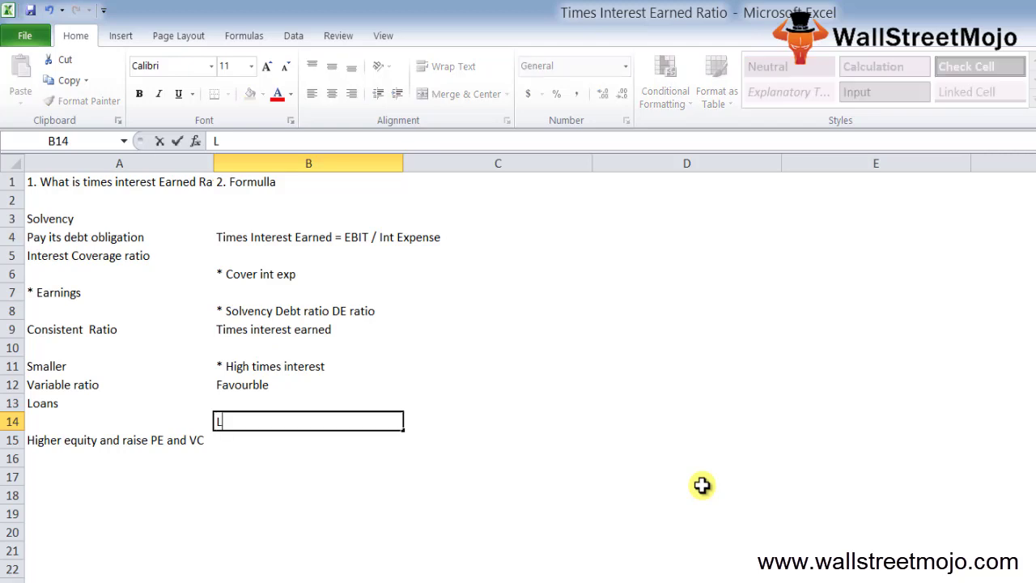
pyautogui.write('ower values')
pyautogui.press('Return')
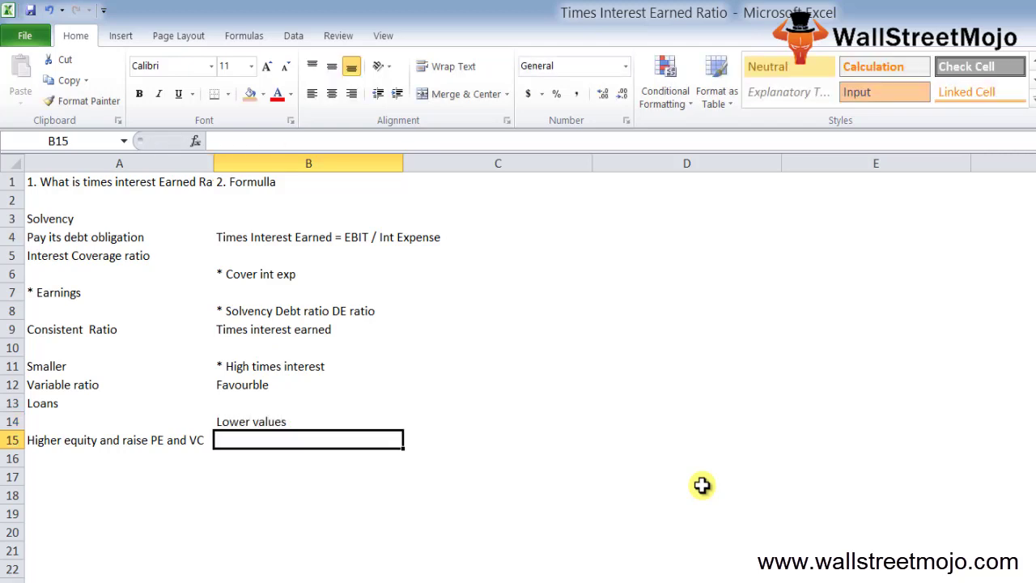
pyautogui.write('Fulf')
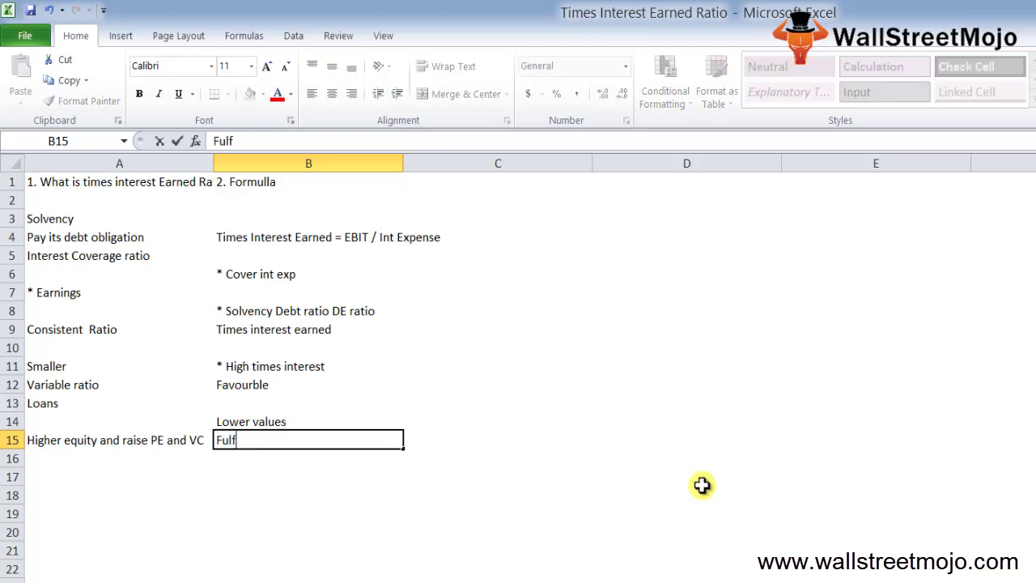
pyautogui.write('ill oblifa')
pyautogui.press('BackSpace')
pyautogui.press('BackSpace')
pyautogui.write('gations')
pyautogui.press('Return')
pyautogui.press('Return')
pyautogui.press('Down')
pyautogui.press('Down')
pyautogui.write('EBITDA')
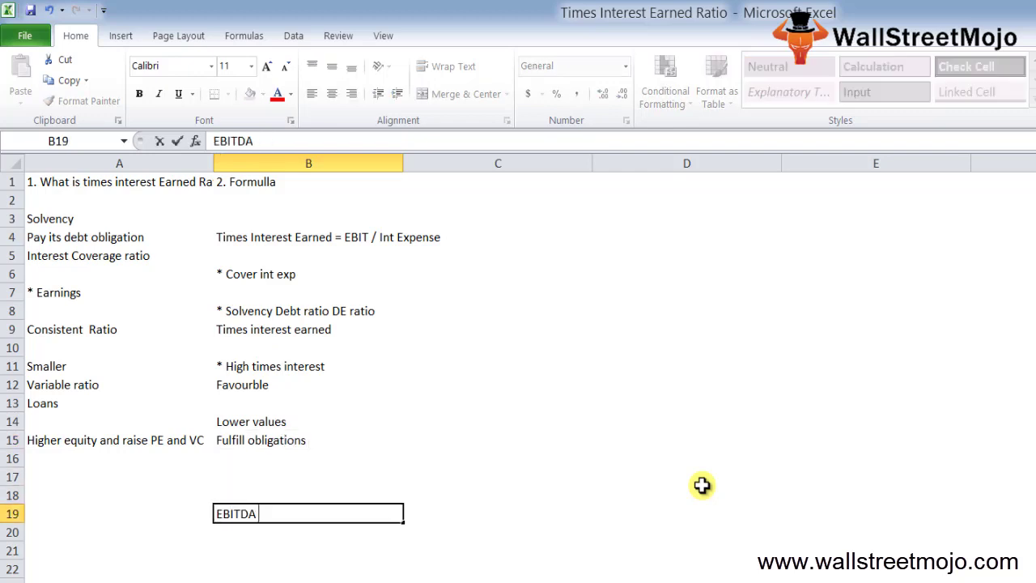
pyautogui.press('Return')
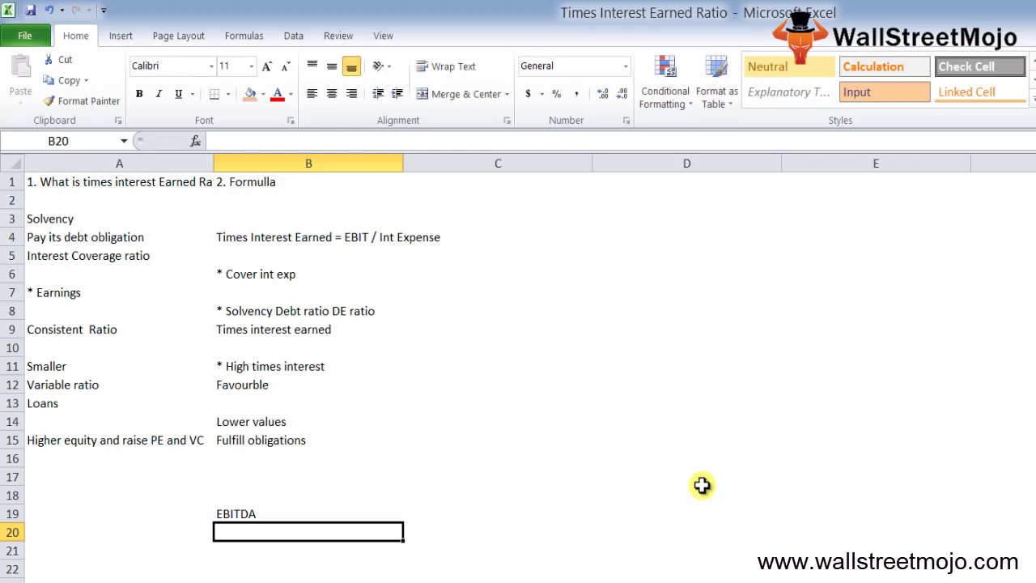
pyautogui.press('Up')
pyautogui.press('Down')
pyautogui.press('Down')
pyautogui.press('Up')
pyautogui.press('Up')
pyautogui.press('Down')
pyautogui.press('Down')
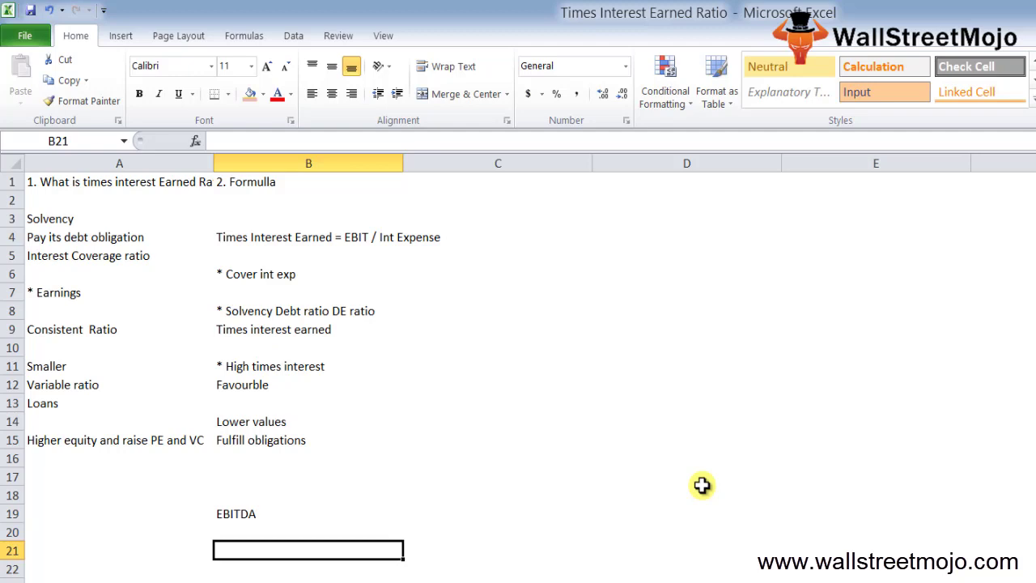
# - Change the B4 formula note to 'Times Interest Earned = EBITDA / Int Expense'
pyautogui.press('Up')
pyautogui.press('Up')
pyautogui.press('Up')
pyautogui.press('Up')
pyautogui.press('Up')
pyautogui.press('Up')
pyautogui.press('Up')
pyautogui.press('Up')
pyautogui.press('Up')
pyautogui.press('Up')
pyautogui.press('Up')
pyautogui.press('Up')
pyautogui.press('Up')
pyautogui.press('Up')
pyautogui.press('Up')
pyautogui.press('Up')
pyautogui.press('Up')
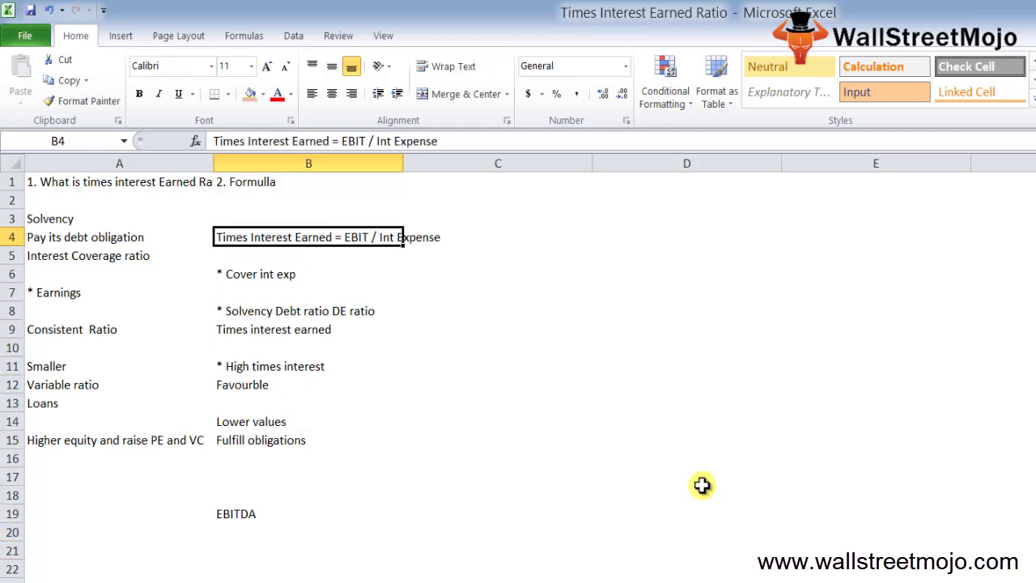
pyautogui.press('F2')
pyautogui.press('Left')
pyautogui.press('Left')
pyautogui.press('Left')
pyautogui.press('Left')
pyautogui.press('Left')
pyautogui.press('Left')
pyautogui.press('Left')
pyautogui.press('Left')
pyautogui.press('Left')
pyautogui.press('Left')
pyautogui.press('Left')
pyautogui.press('Left')
pyautogui.press('Left')
pyautogui.press('Left')
pyautogui.press('Left')
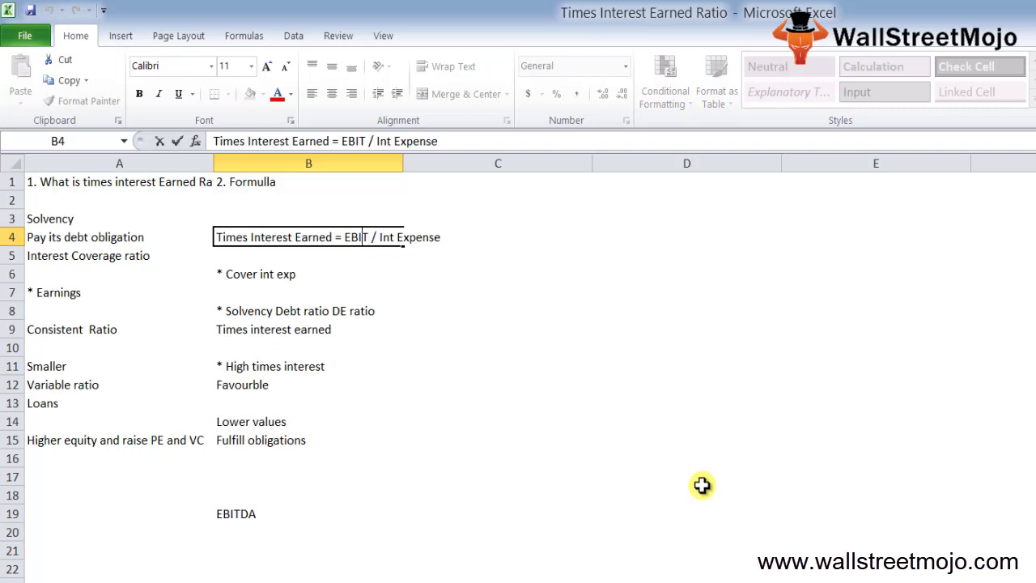
pyautogui.press('Right')
pyautogui.write('DA')
pyautogui.press('Return')
pyautogui.press('Up')
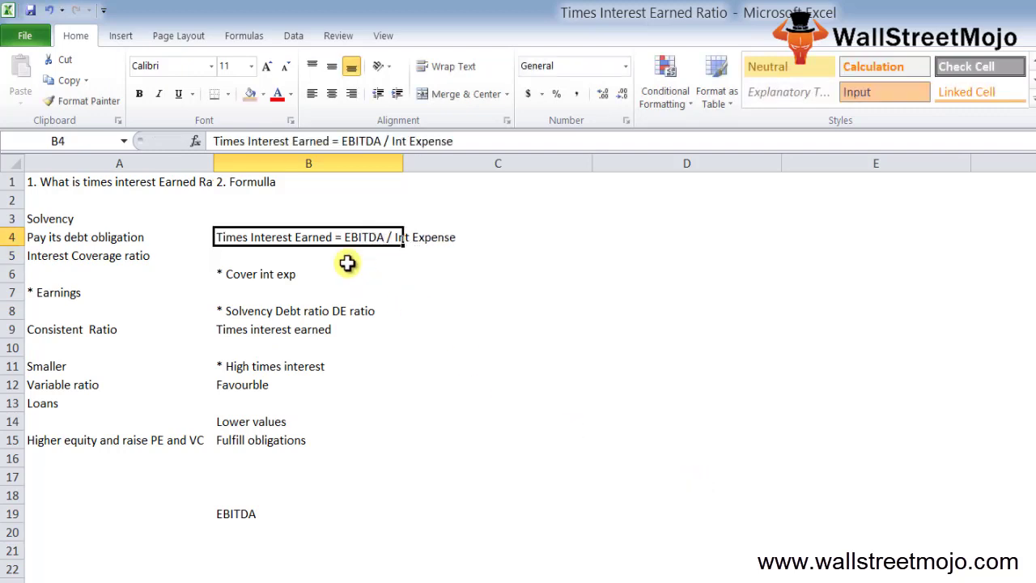
# - Try extending EBITDA to EBITDAR in B4, then restore it to EBITDA
pyautogui.doubleClick(383, 237)
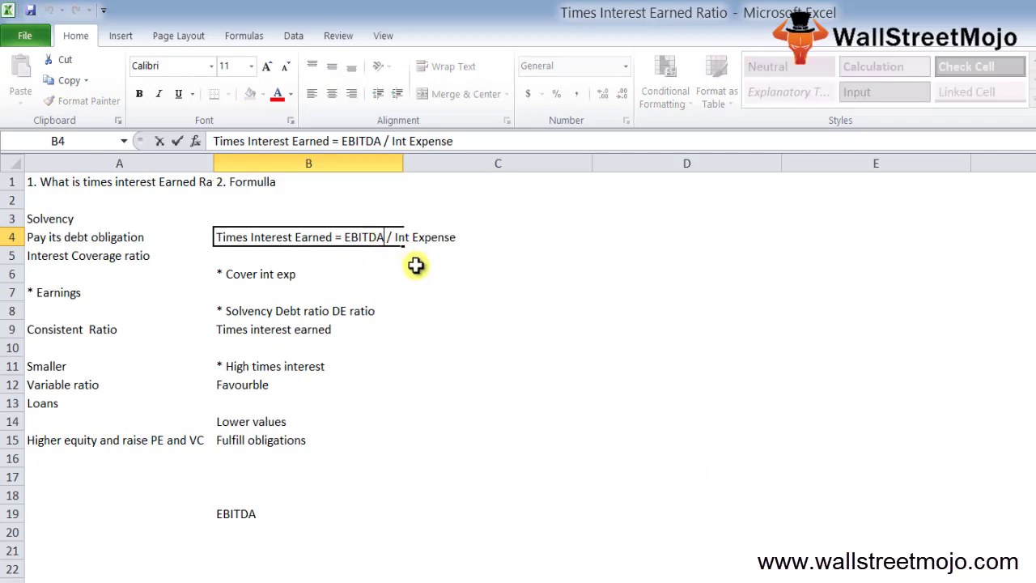
pyautogui.write('R')
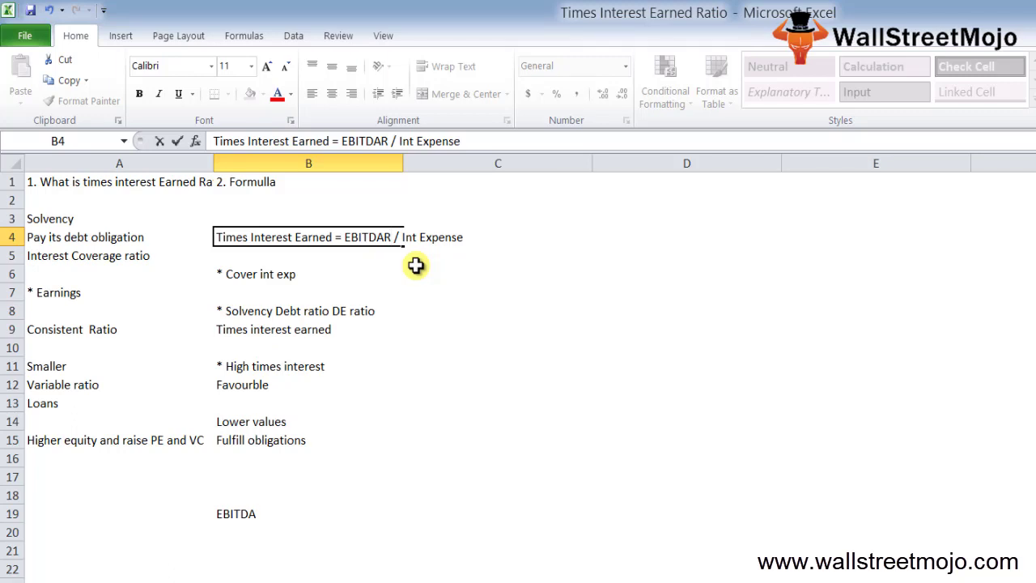
pyautogui.write('M')
pyautogui.press('BackSpace')
pyautogui.press('BackSpace')
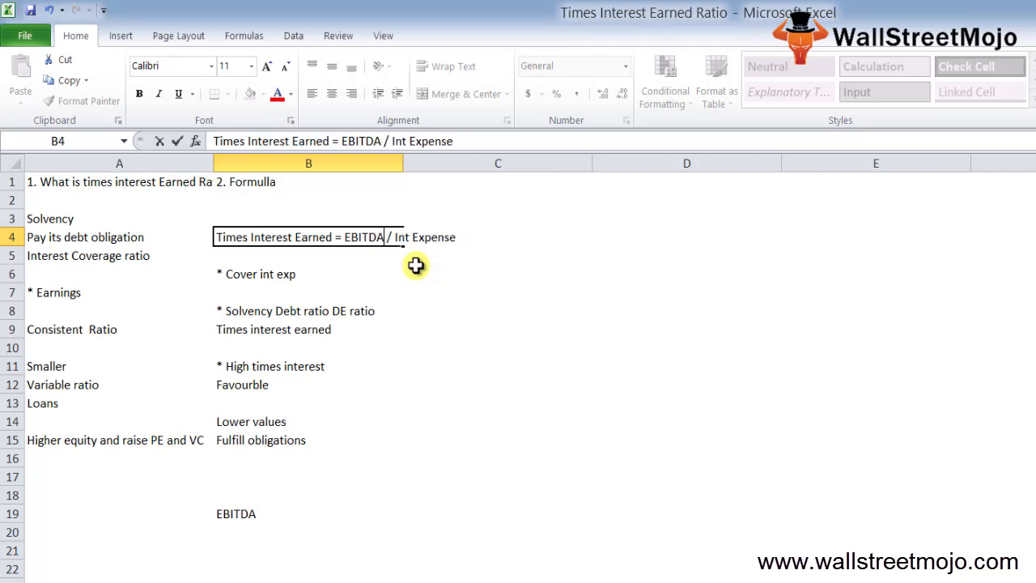
pyautogui.press('Return')
pyautogui.press('Up')
pyautogui.press('F2')
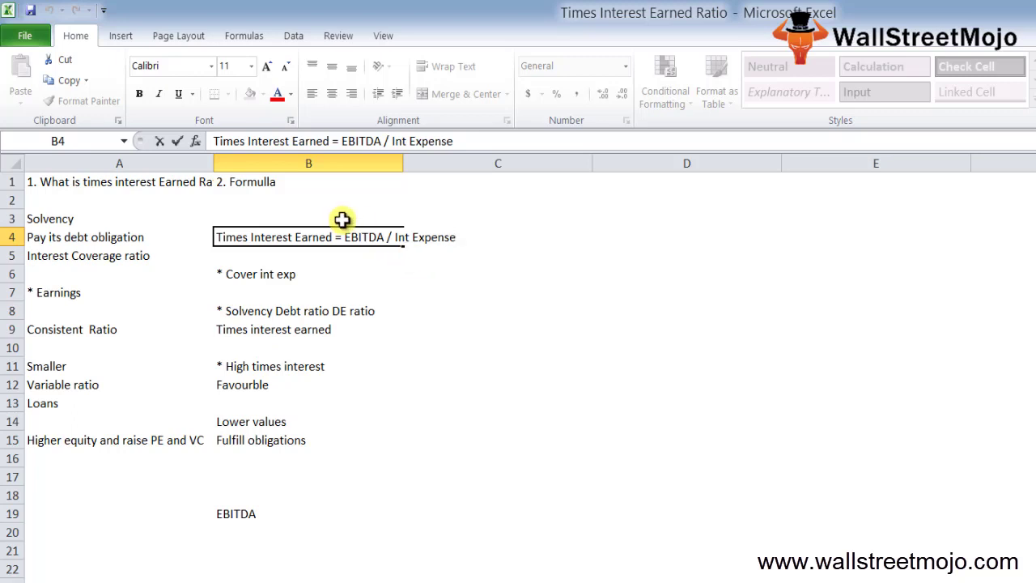
pyautogui.press('Left')
pyautogui.moveTo(368, 239); pyautogui.dragTo(378, 239)
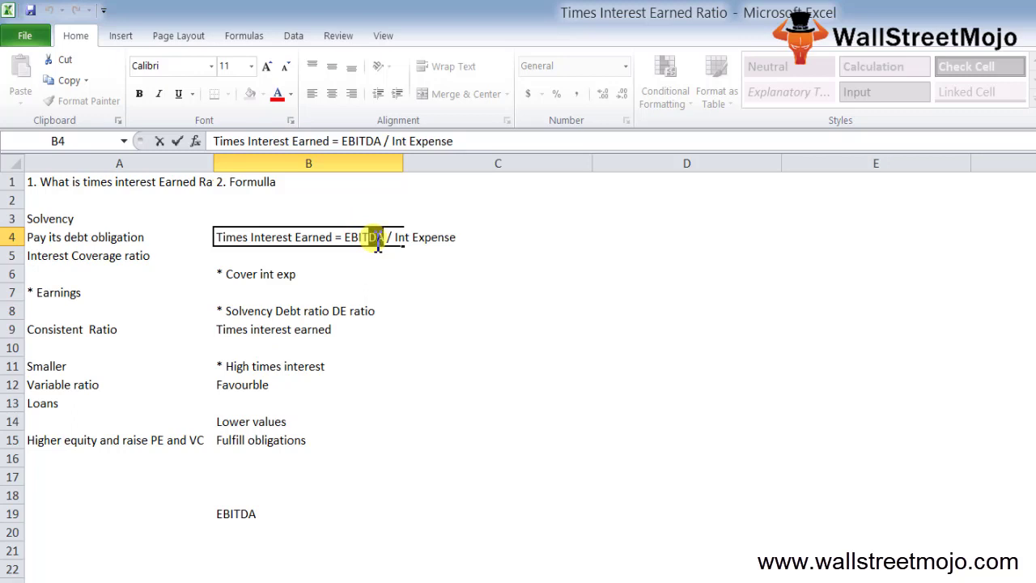
pyautogui.press('Return')
pyautogui.press('Return')
pyautogui.press('Return')
pyautogui.press('Return')
pyautogui.press('Return')
pyautogui.press('Return')
pyautogui.press('Return')
pyautogui.press('Return')
# - Add 'Future business' and 'Int expense' beneath EBITDA in column B
pyautogui.press('Return')
pyautogui.press('Return')
pyautogui.press('Return')
pyautogui.press('Return')
pyautogui.press('Return')
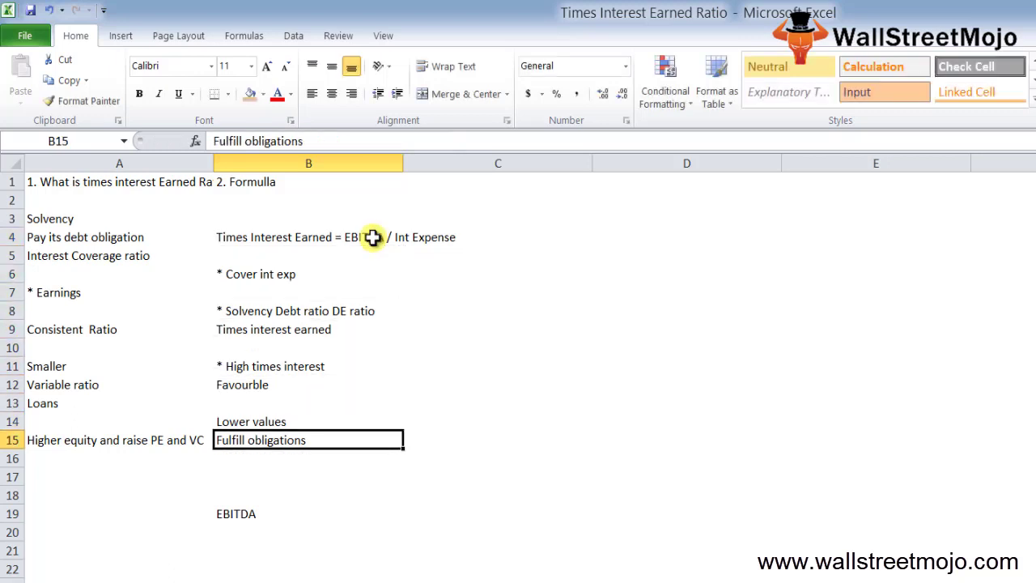
pyautogui.press('Return')
pyautogui.press('Return')
pyautogui.press('Return')
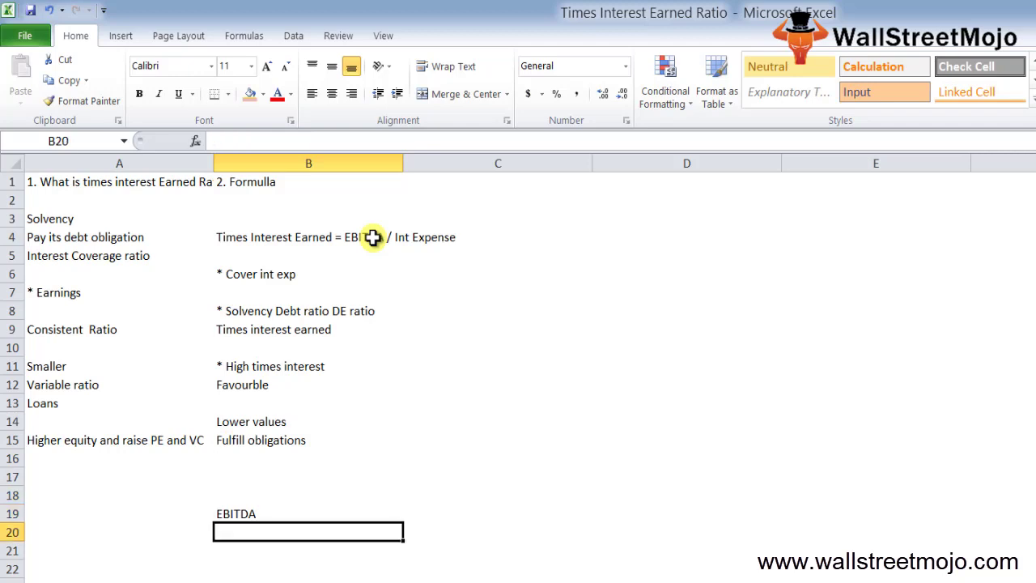
pyautogui.write('Future business')
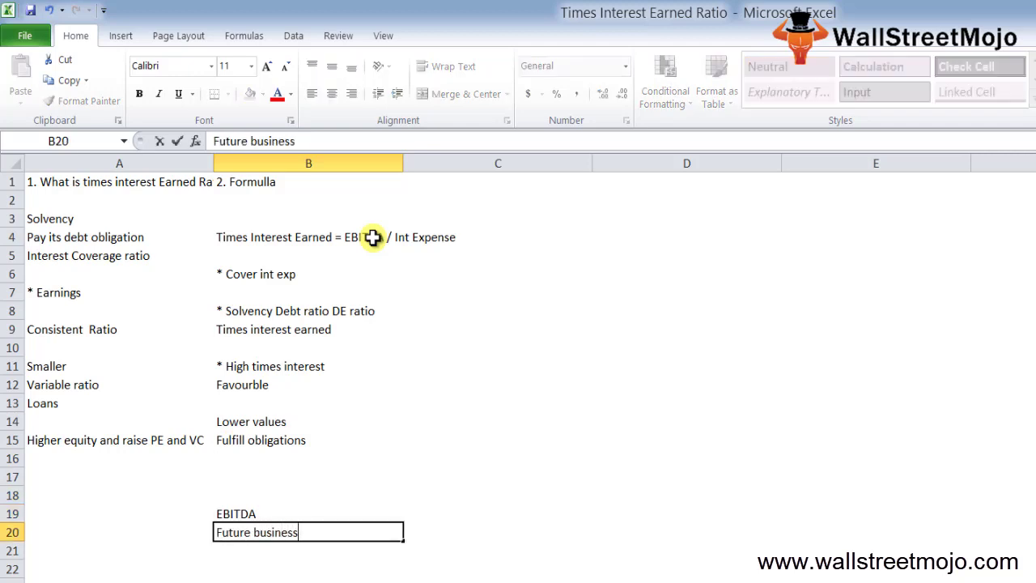
pyautogui.press('Return')
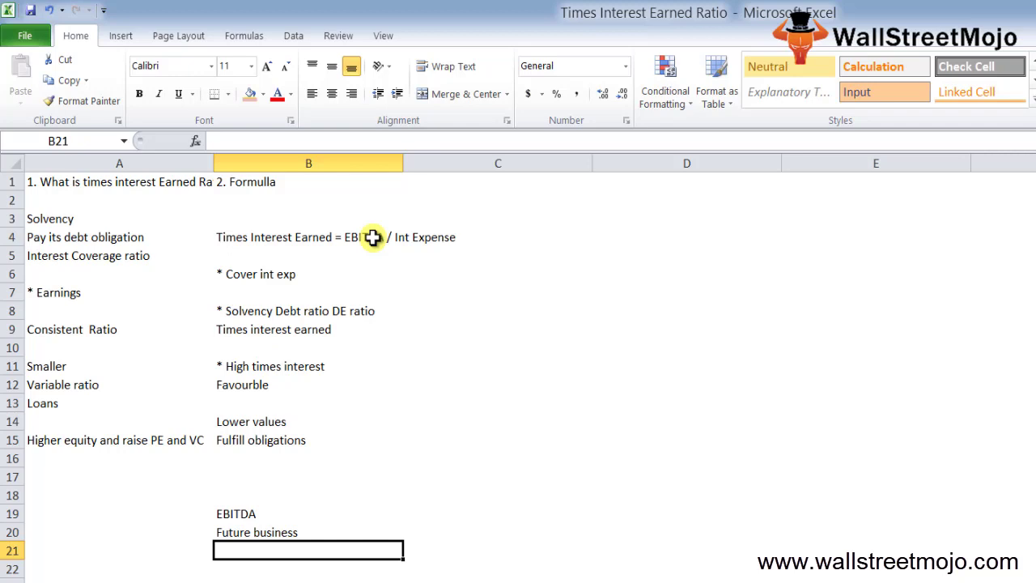
pyautogui.write('Int e')
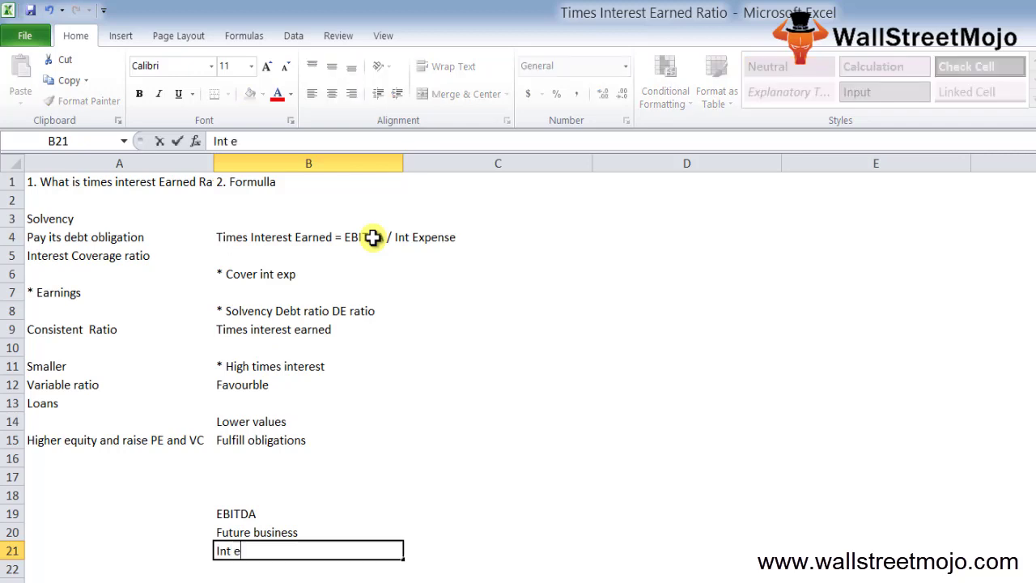
pyautogui.write('xpense')
pyautogui.press('Return')
pyautogui.press('Return')
pyautogui.press('Up')
pyautogui.press('Up')
pyautogui.press('Up')
pyautogui.press('Up')
pyautogui.press('Up')
pyautogui.press('Up')
pyautogui.press('Up')
pyautogui.press('Up')
pyautogui.press('Up')
pyautogui.press('Up')
pyautogui.press('Up')
pyautogui.press('Up')
pyautogui.press('Up')
pyautogui.press('Up')
pyautogui.press('Up')
pyautogui.press('Up')
pyautogui.press('Up')
pyautogui.press('Up')
pyautogui.press('Up')
pyautogui.press('Up')
pyautogui.press('Right')
pyautogui.press('Right')
# - Type the section heading '3. Calcul' in C1
pyautogui.press('Left')
pyautogui.write('3.')
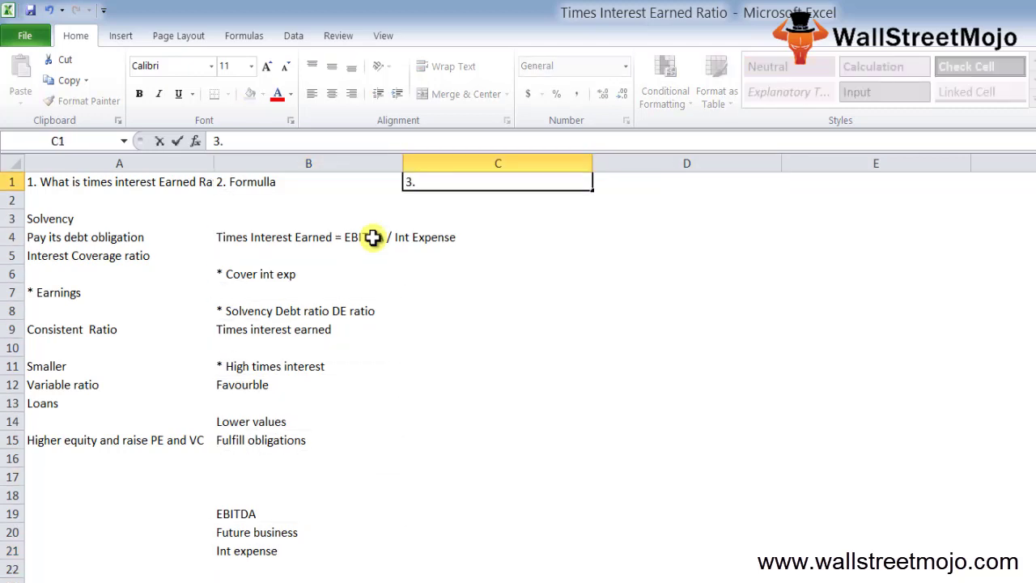
pyautogui.write(' Calculatio')
pyautogui.press('BackSpace')
pyautogui.press('BackSpace')
pyautogui.press('BackSpace')
pyautogui.write('i')
pyautogui.press('BackSpace')
pyautogui.press('BackSpace')
pyautogui.write('at')
pyautogui.press('BackSpace')
pyautogui.press('BackSpace')
pyautogui.press('Return')
# - Enter the example title 'Alphha and beta' in C5
pyautogui.press('Down')
pyautogui.press('Down')
pyautogui.press('Down')
pyautogui.press('Up')
pyautogui.press('Down')
pyautogui.press('Down')
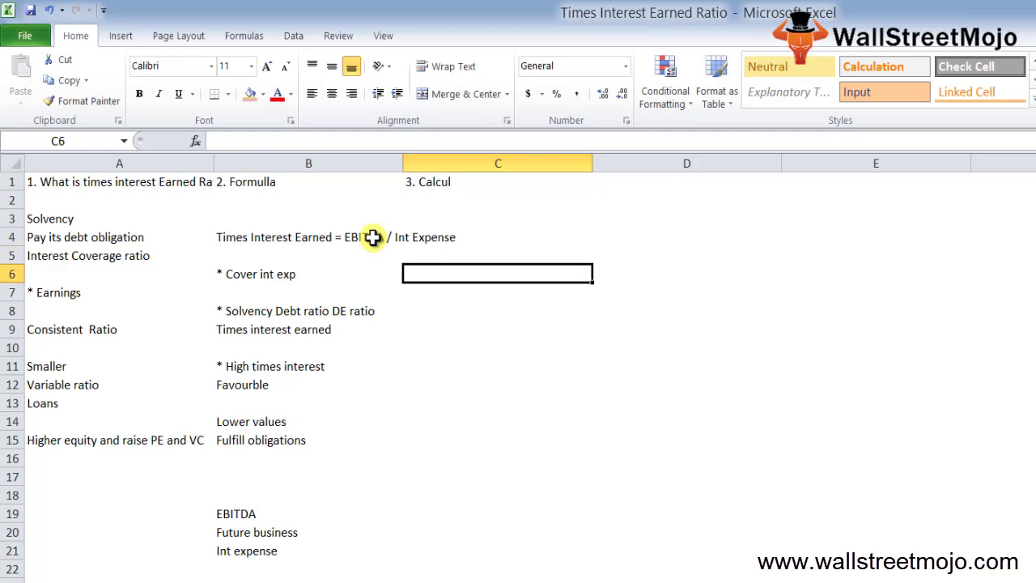
pyautogui.press('Up')
pyautogui.write('Al')
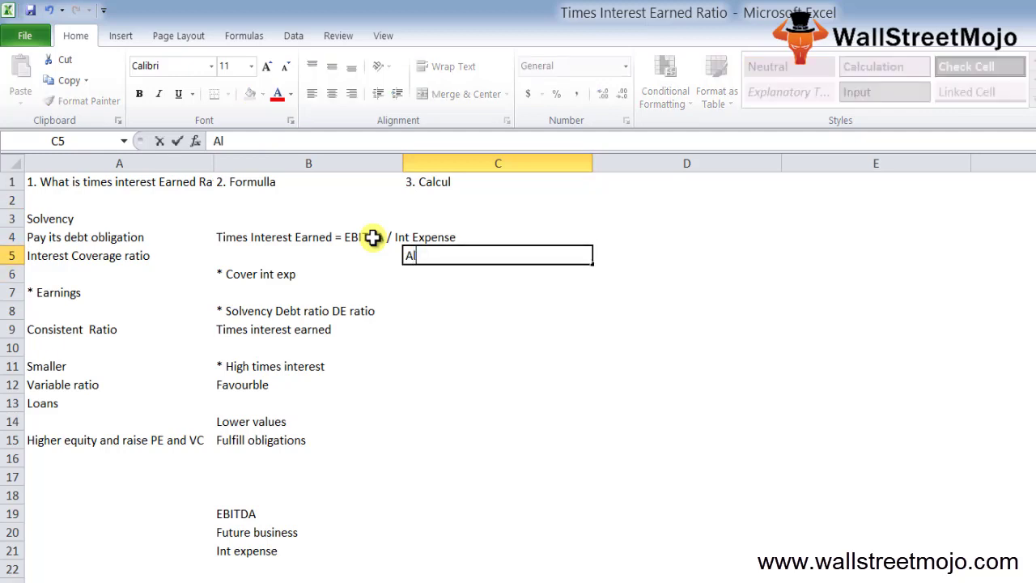
pyautogui.write('phha and ')
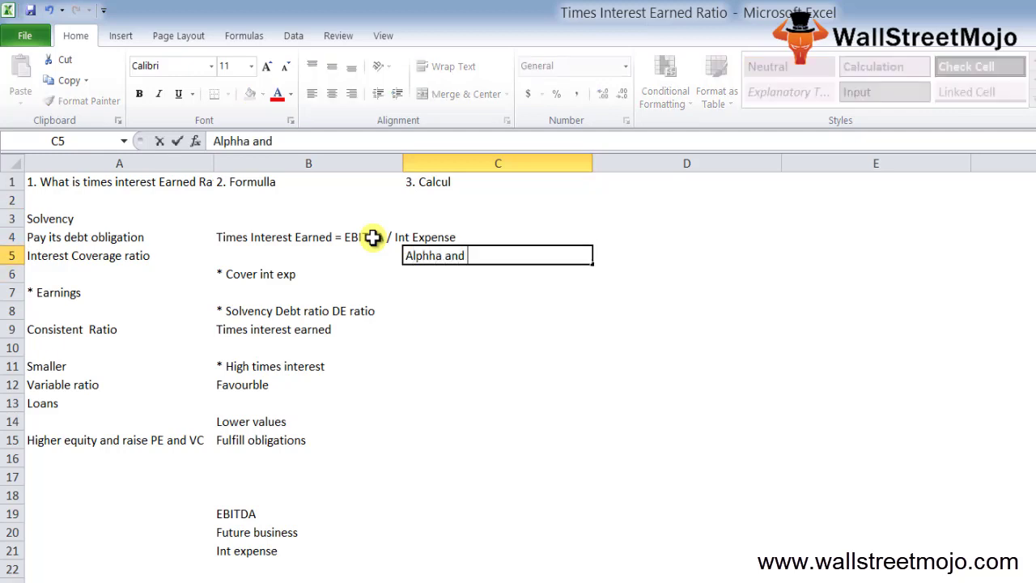
pyautogui.write('beta')
pyautogui.press('Return')
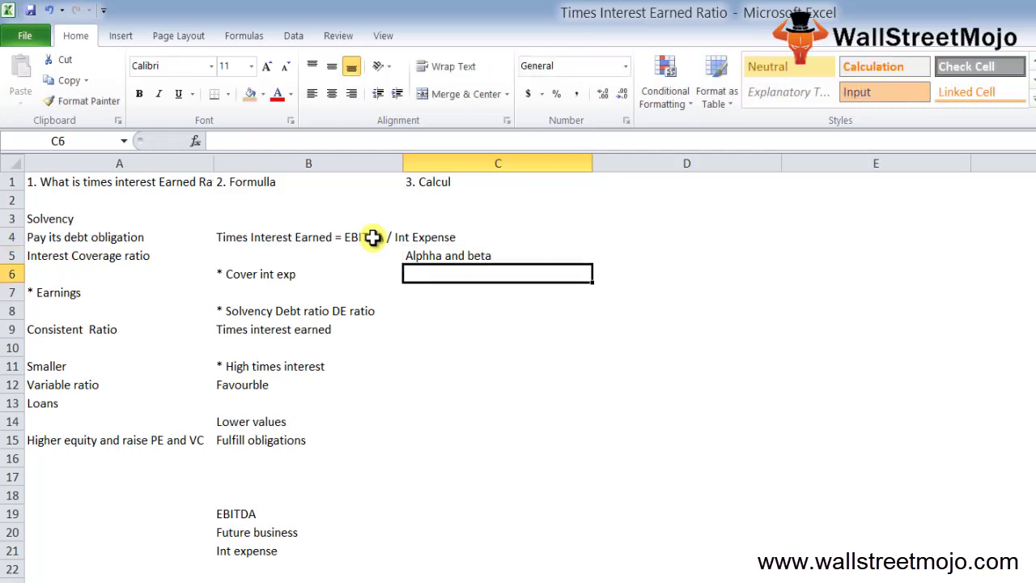
# - Label D6 and E6 as Alpha and Beta
pyautogui.write('0')
pyautogui.press('Escape')
pyautogui.press('Right')
pyautogui.write('Alpha')
pyautogui.press('Return')
pyautogui.press('Up')
pyautogui.press('Right')
pyautogui.write('Beta')
pyautogui.press('Return')
# - Add an EBIT row 8 with 15 for Alpha and 10 for Beta
pyautogui.press('Down')
pyautogui.press('Left')
pyautogui.press('Left')
pyautogui.write('EBIT')
pyautogui.press('Return')
pyautogui.press('Up')
pyautogui.press('Right')
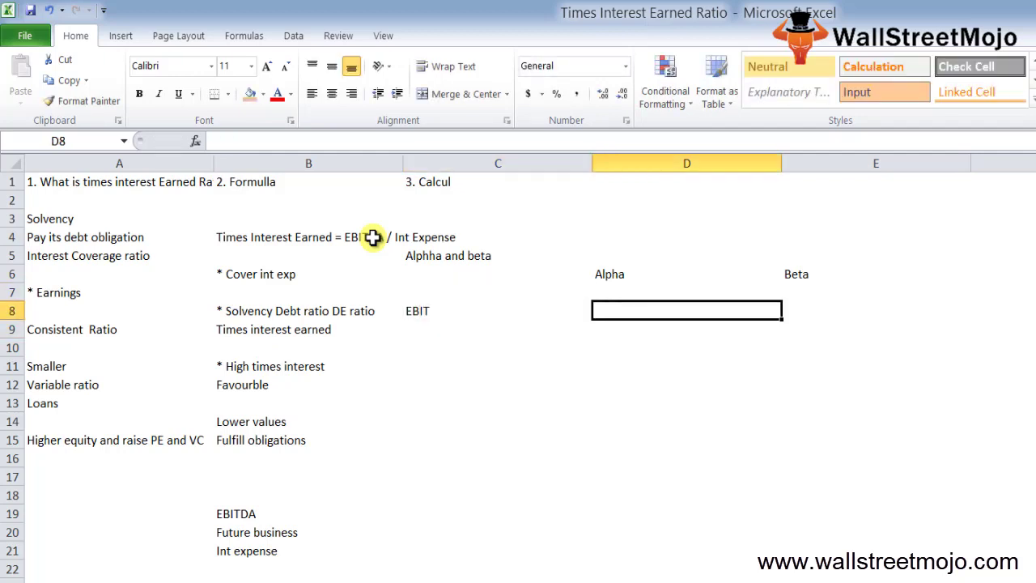
pyautogui.write('15')
pyautogui.press('Return')
pyautogui.press('Up')
pyautogui.press('Right')
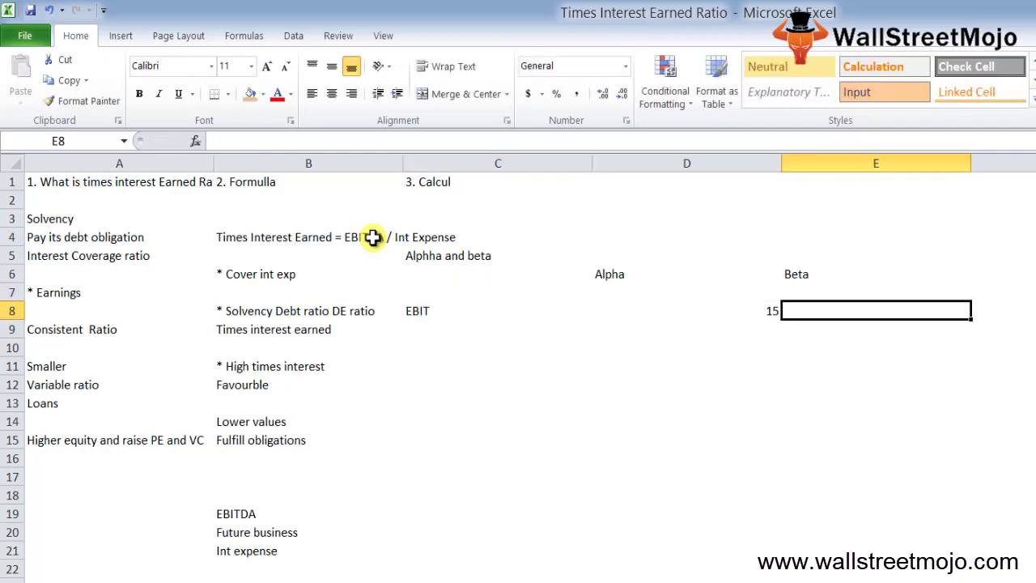
pyautogui.write('10')
pyautogui.press('Return')
# - Add an Int exp row 9 with 5 for Alpha and 7 for Beta
pyautogui.press('Left')
pyautogui.press('Left')
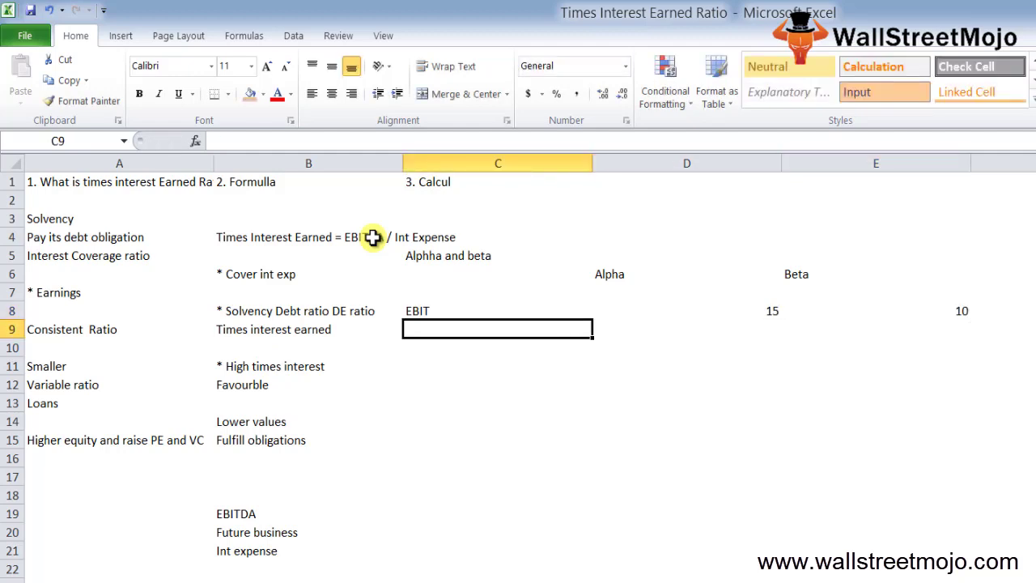
pyautogui.write('Int exp')
pyautogui.press('Return')
pyautogui.press('Up')
pyautogui.press('Right')
pyautogui.write('5')
pyautogui.press('Right')
pyautogui.write('7')
pyautogui.press('Return')
pyautogui.press('Up')
pyautogui.press('Left')
pyautogui.press('Left')
pyautogui.press('Down')
pyautogui.press('Down')
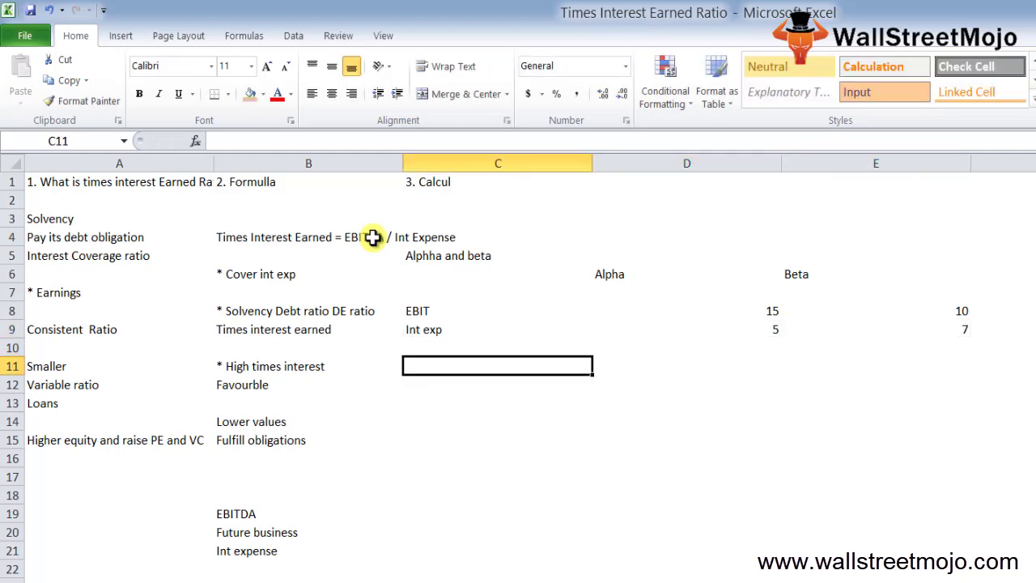
pyautogui.press('Down')
# - Enter =D8/D9 in D12 and fill it right to E12, giving 3 and 1.428571429
pyautogui.press('Right')
pyautogui.write('=')
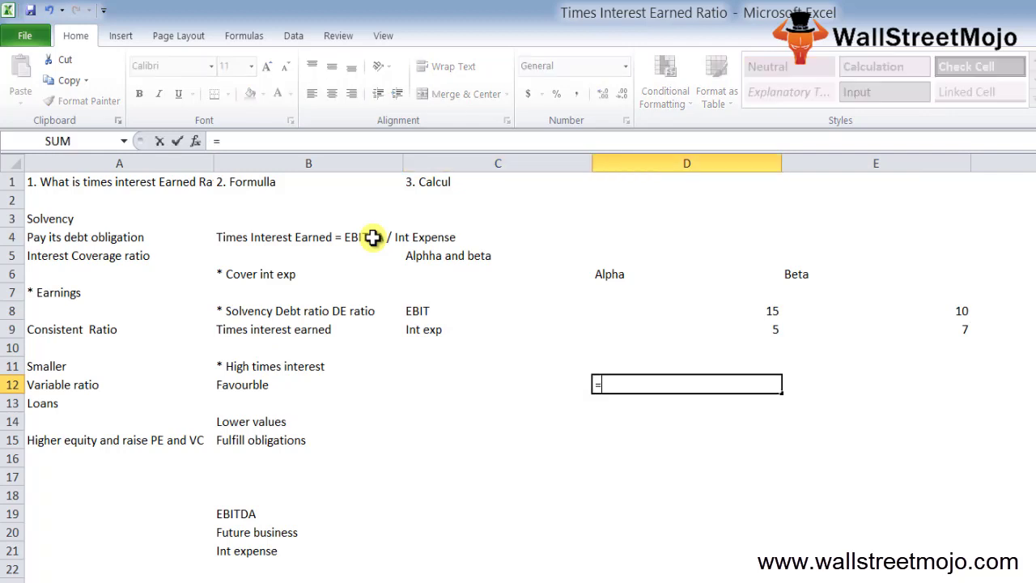
pyautogui.press('Up')
pyautogui.press('Up')
pyautogui.press('Up')
pyautogui.press('Up')
pyautogui.write('/')
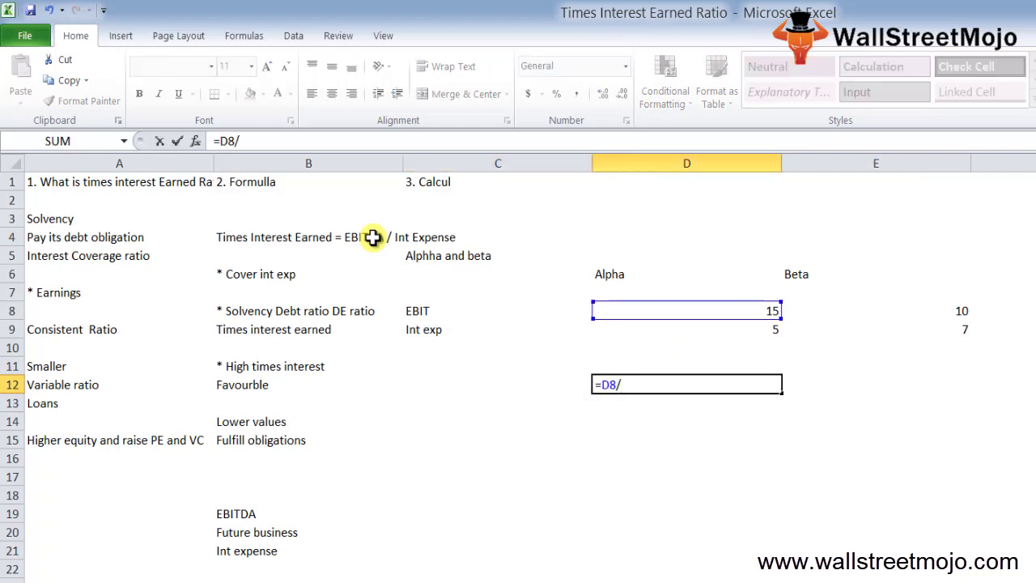
pyautogui.press('Up')
pyautogui.press('Up')
pyautogui.press('Up')
pyautogui.hotkey('ctrl', 'Return')
pyautogui.hotkey('shift', 'Right')
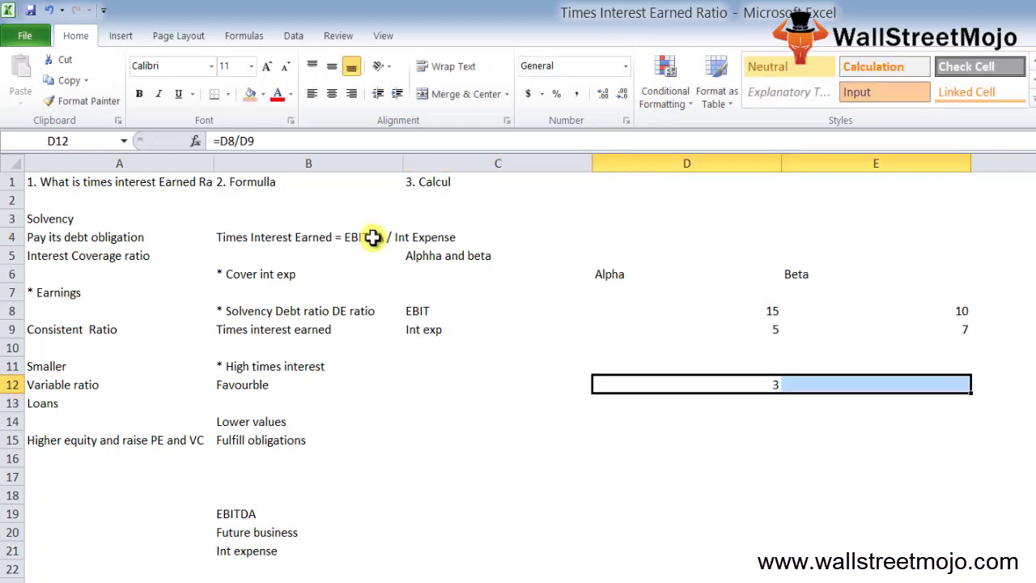
pyautogui.hotkey('ctrl', 'r')
pyautogui.press('Right')
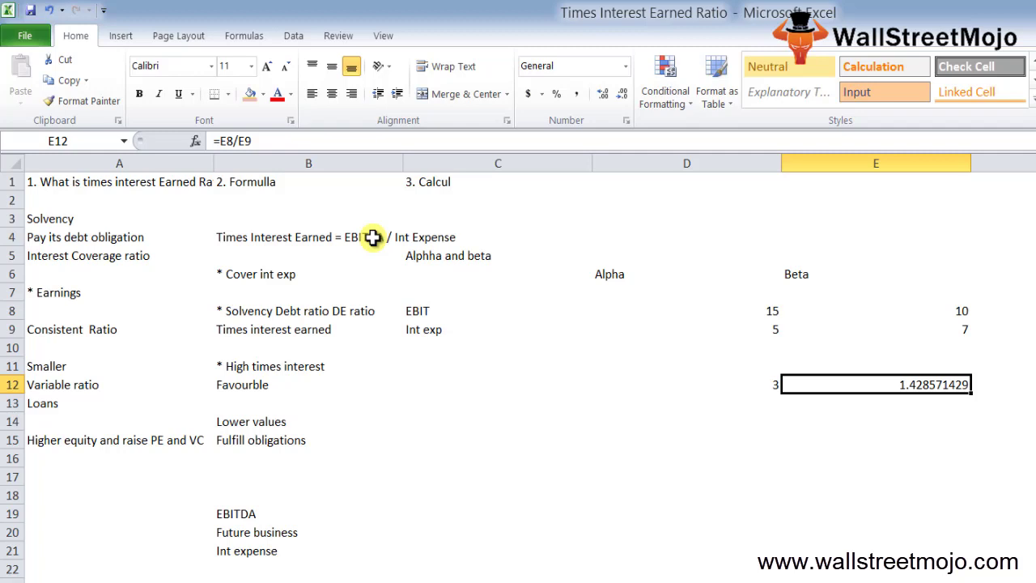
# - Add the notes 'Beta > 1' and 'Lenders other factors' in column C
pyautogui.press('Left')
pyautogui.press('Left')
pyautogui.press('Left')
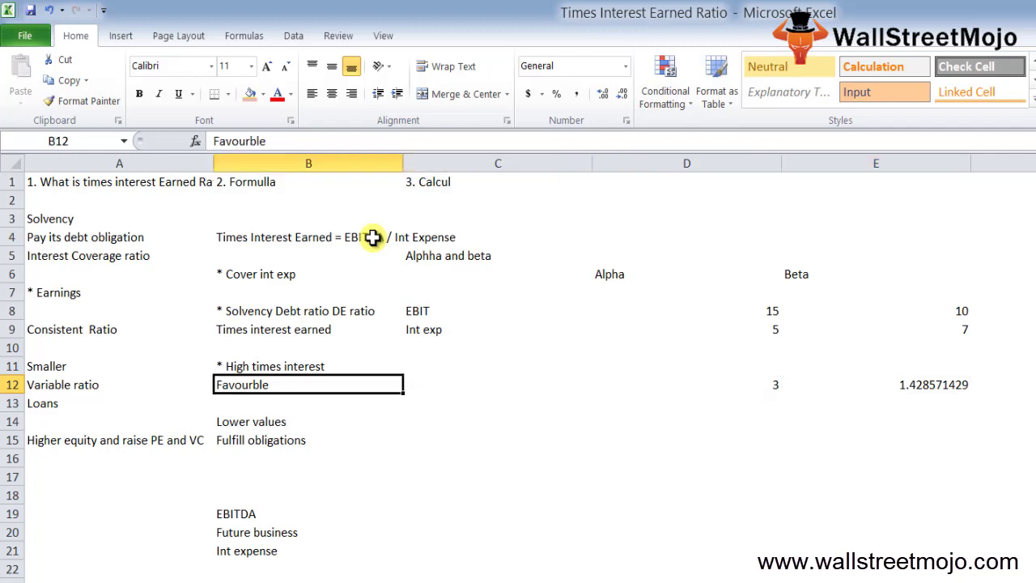
pyautogui.press('Down')
pyautogui.press('Down')
pyautogui.press('Down')
pyautogui.press('Right')
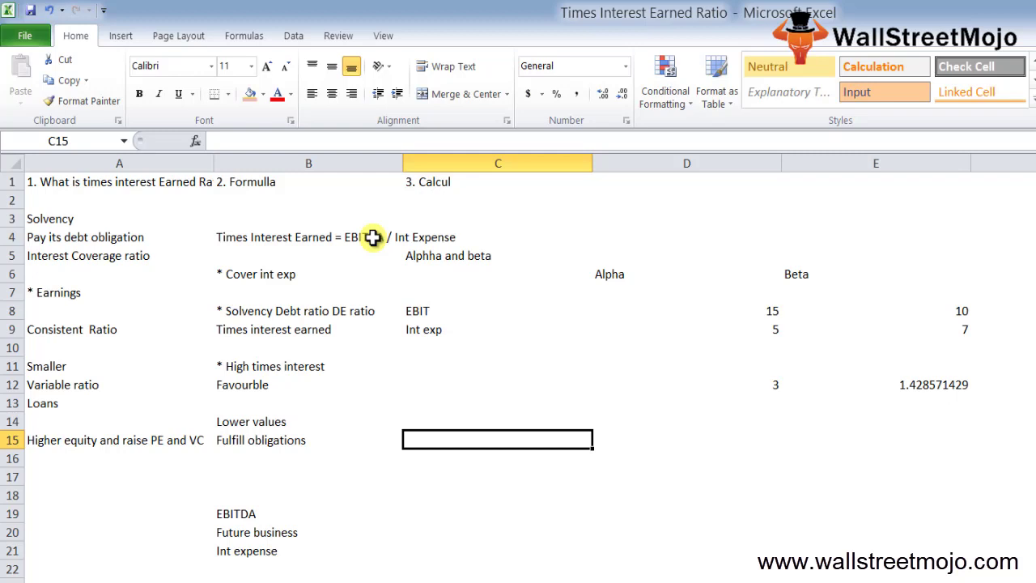
pyautogui.write('Be')
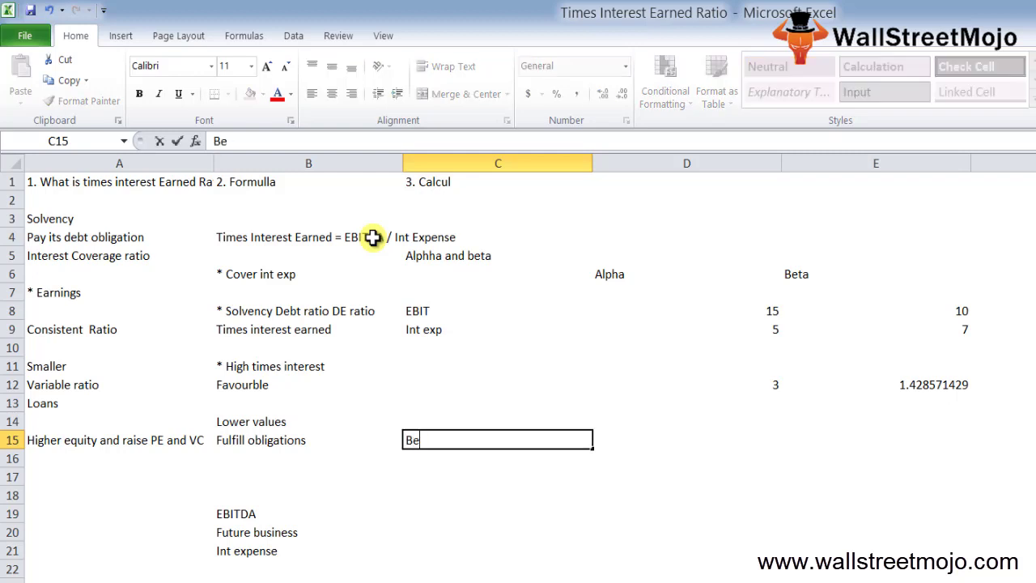
pyautogui.write('ta > 1')
pyautogui.press('Return')
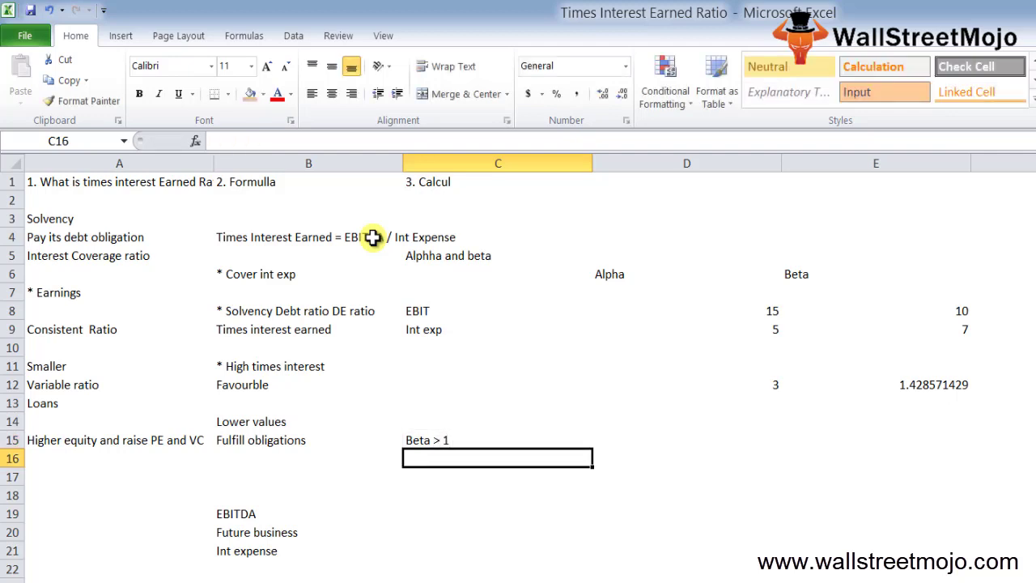
pyautogui.write('Lenders')
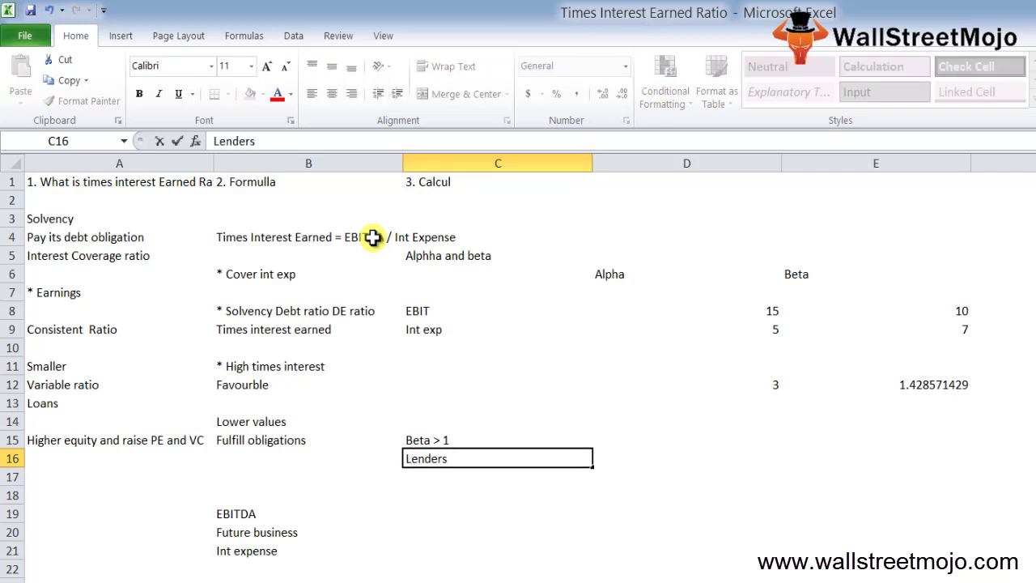
pyautogui.write(' other factors')
pyautogui.press('Return')
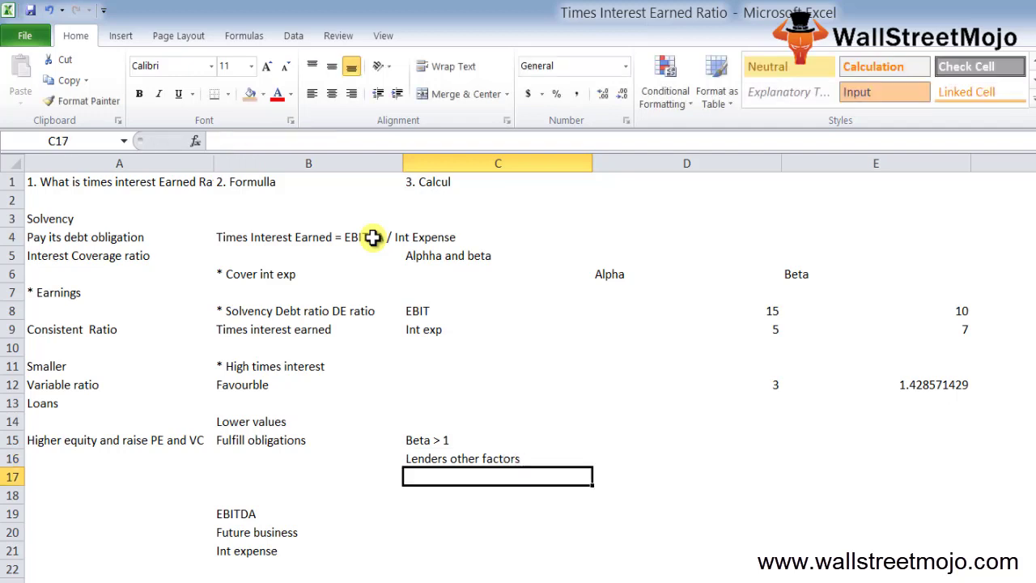
# - Add the note 'Times inter<1' in C19, then move down past the notes
pyautogui.press('Return')
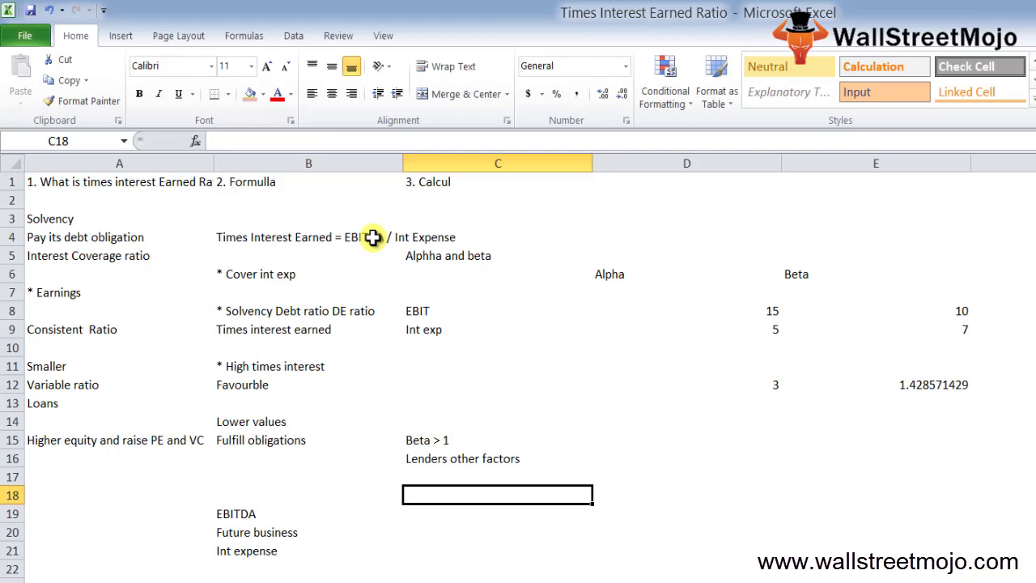
pyautogui.press('Return')
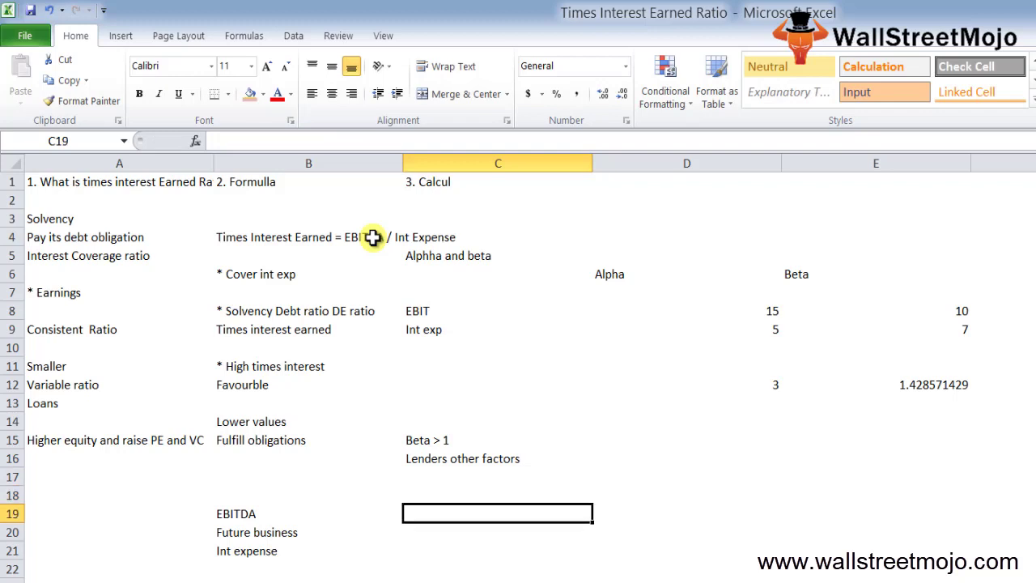
pyautogui.write('Times inter')
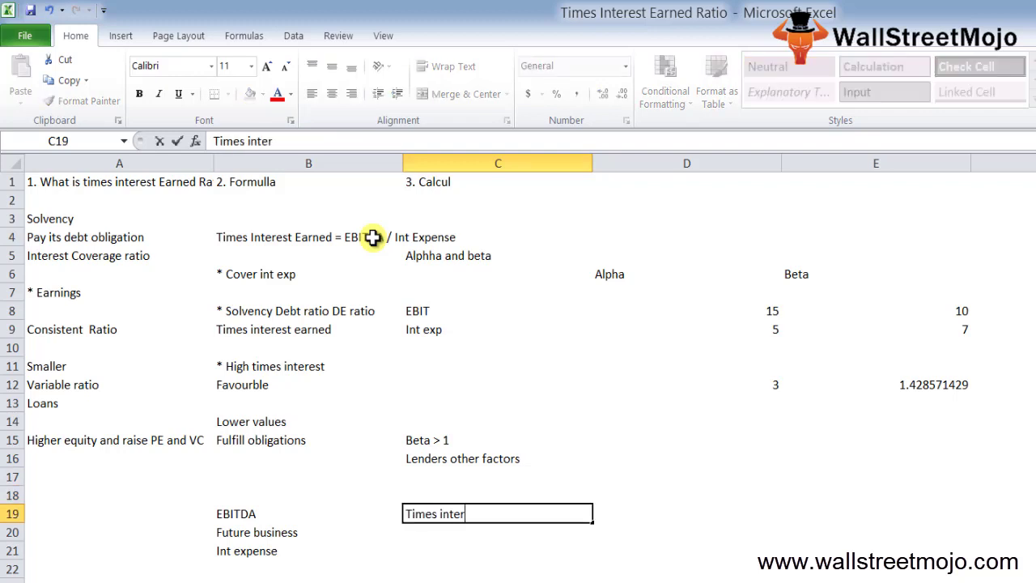
pyautogui.press('Return')
pyautogui.press('Up')
pyautogui.press('F2')
pyautogui.write('<1')
pyautogui.press('Return')
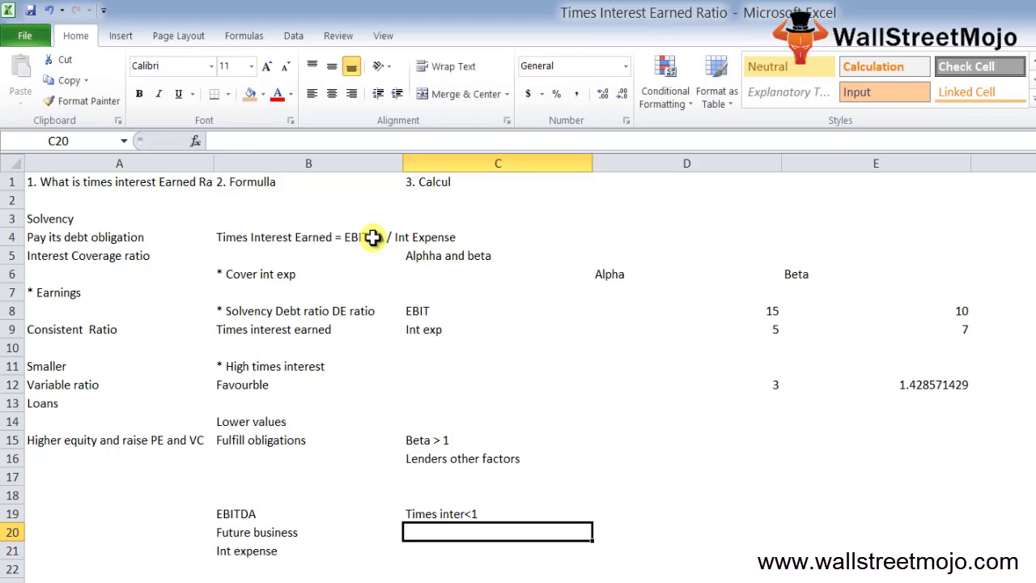
pyautogui.press('Down')
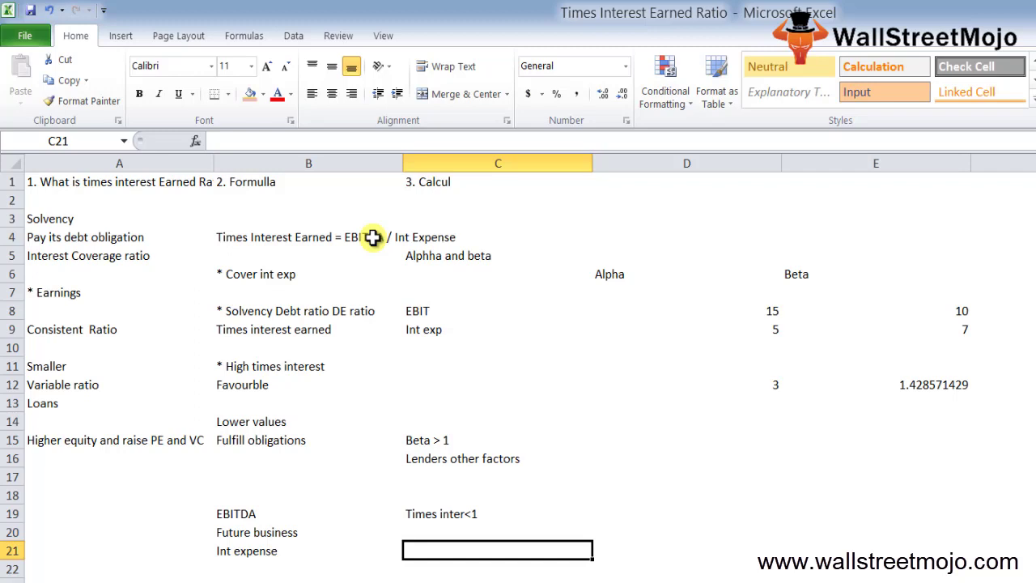
pyautogui.press('Down')
pyautogui.press('Down')
pyautogui.press('Down')
pyautogui.press('Down')
pyautogui.press('Down')
pyautogui.press('Down')
pyautogui.press('Down')
pyautogui.press('Down')
pyautogui.press('Down')
pyautogui.press('Down')
pyautogui.press('Down')
pyautogui.press('Down')
pyautogui.press('Down')
pyautogui.press('Down')
pyautogui.press('Down')
pyautogui.press('Down')
pyautogui.press('Down')
pyautogui.press('Down')
pyautogui.press('Down')
pyautogui.press('Down')
# - Add the heading 'Advantage' in cell C33
pyautogui.scroll(1, 393, 185)
pyautogui.click(445, 200)
pyautogui.write('Advanta')
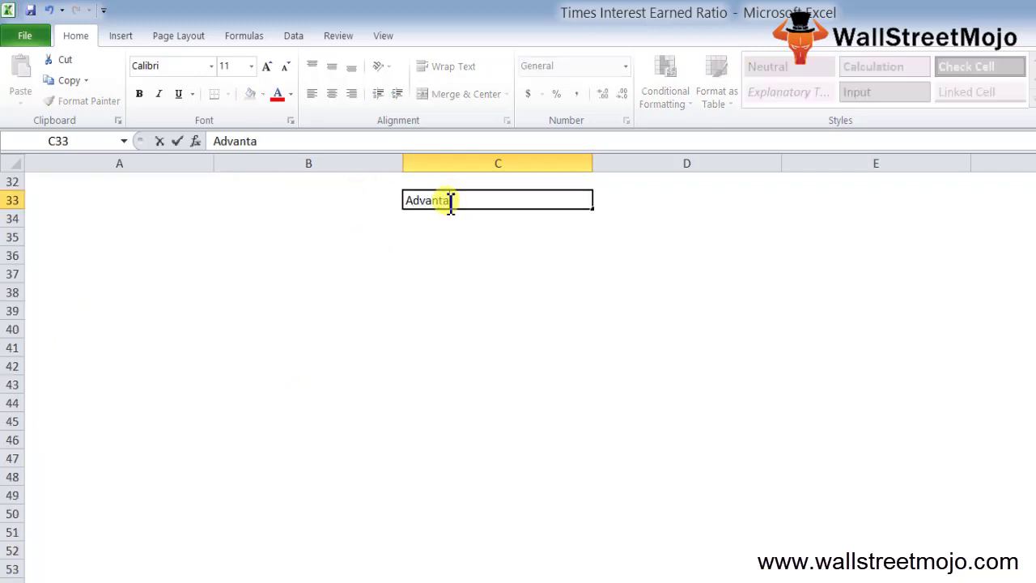
pyautogui.write('ge')
pyautogui.press('Return')
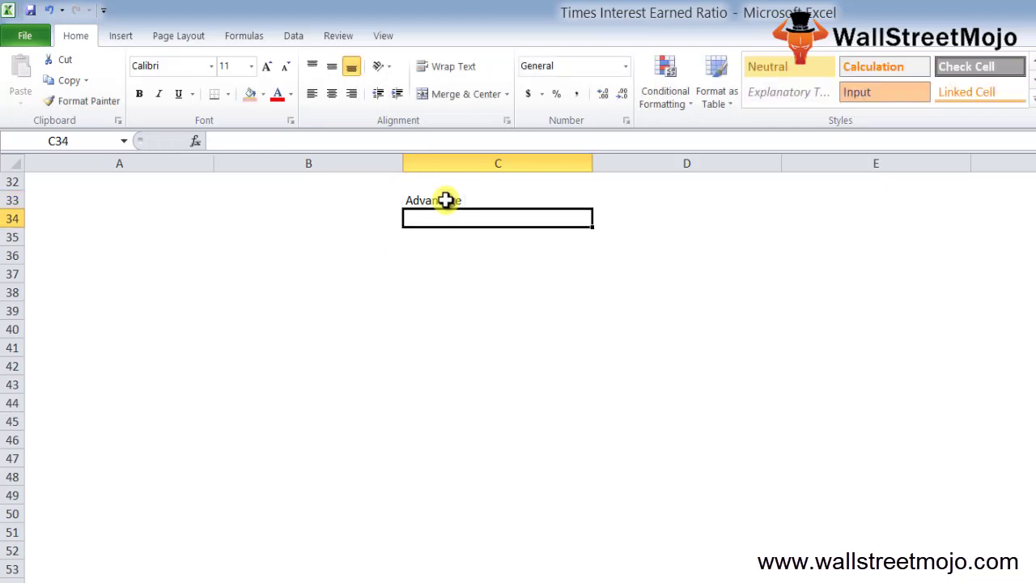
pyautogui.press('Return')
# - List '* Easy cal', '*Solvency', '*absloute fin pos' and '* negative ratio' under it
pyautogui.write('*')
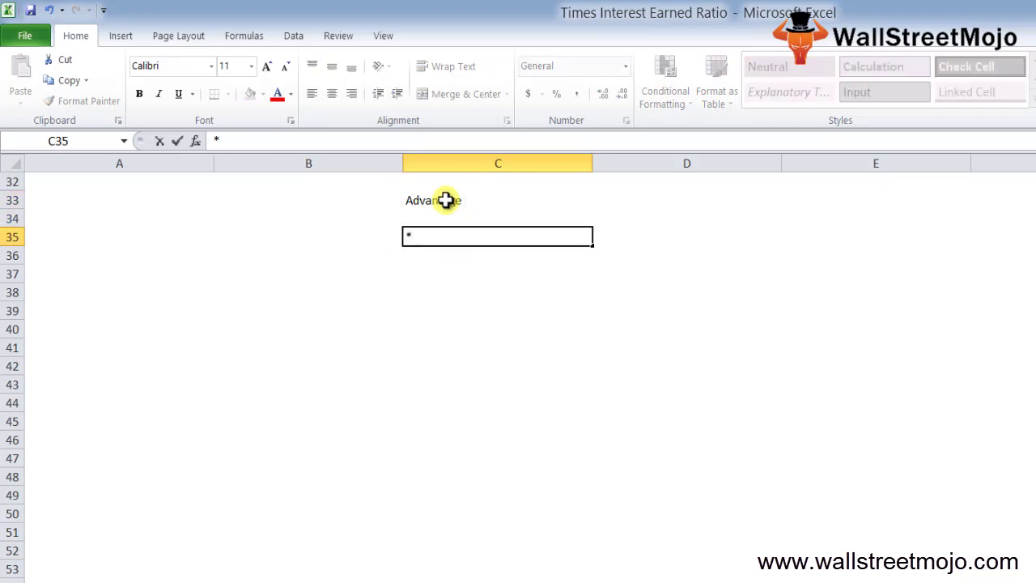
pyautogui.write(' Easy cal')
pyautogui.press('Return')
pyautogui.write('*Solv')
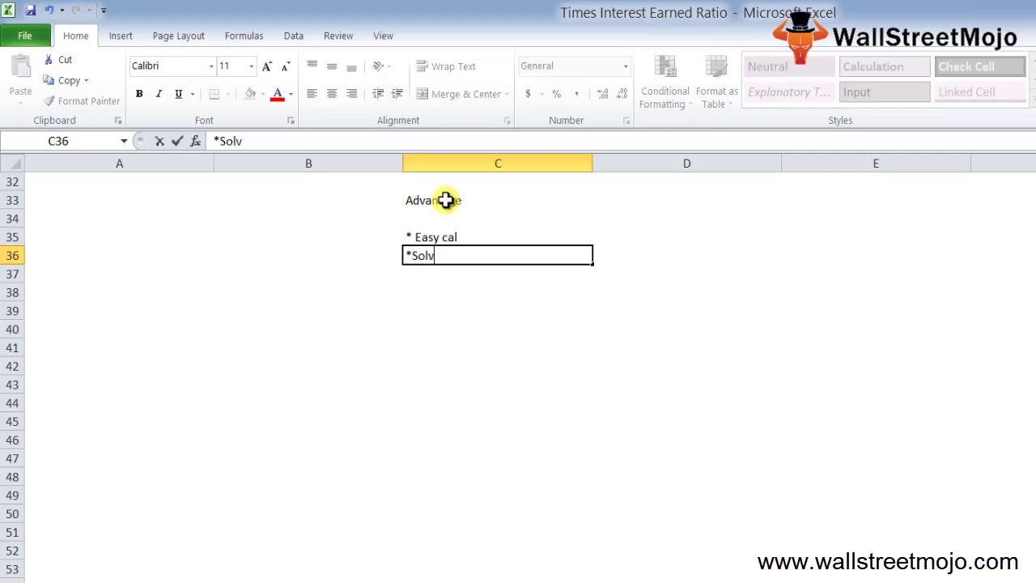
pyautogui.write('ency')
pyautogui.press('Return')
pyautogui.write('*absl')
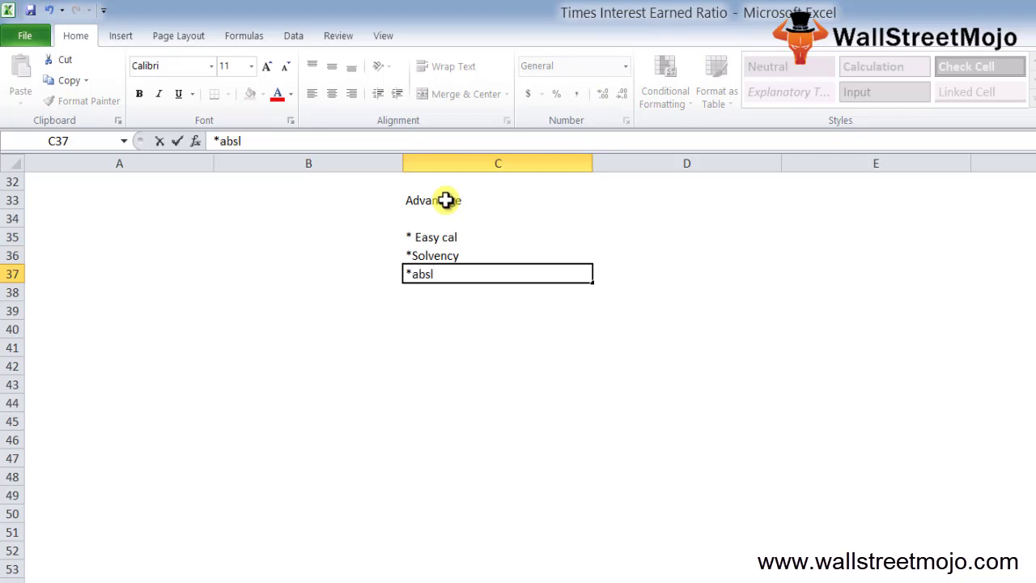
pyautogui.write('oute ')
pyautogui.write('fin po')
pyautogui.write('s')
pyautogui.press('Return')
pyautogui.write('*')
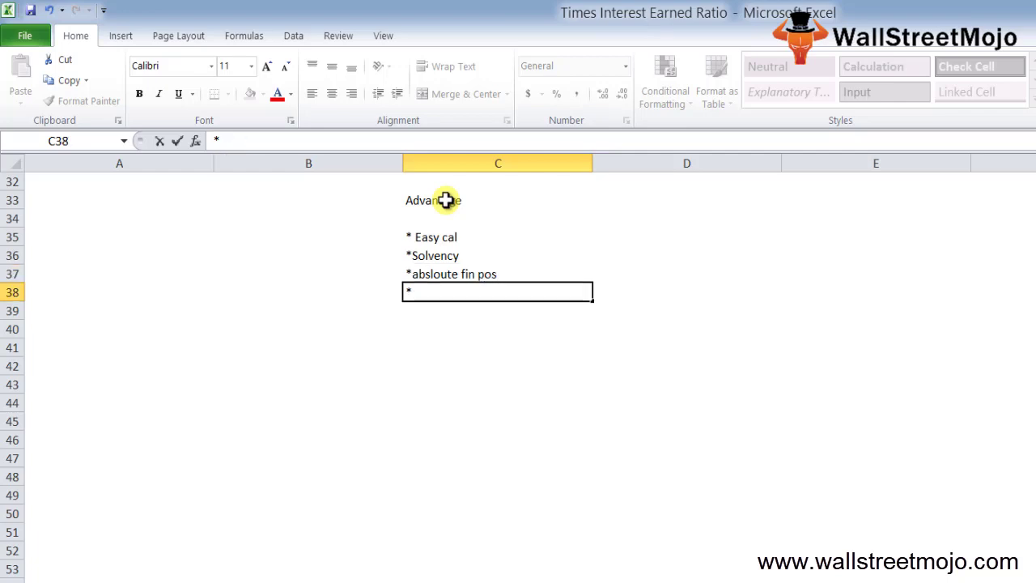
pyautogui.write('relative measure')
pyautogui.hotkey('alt', 'Return')
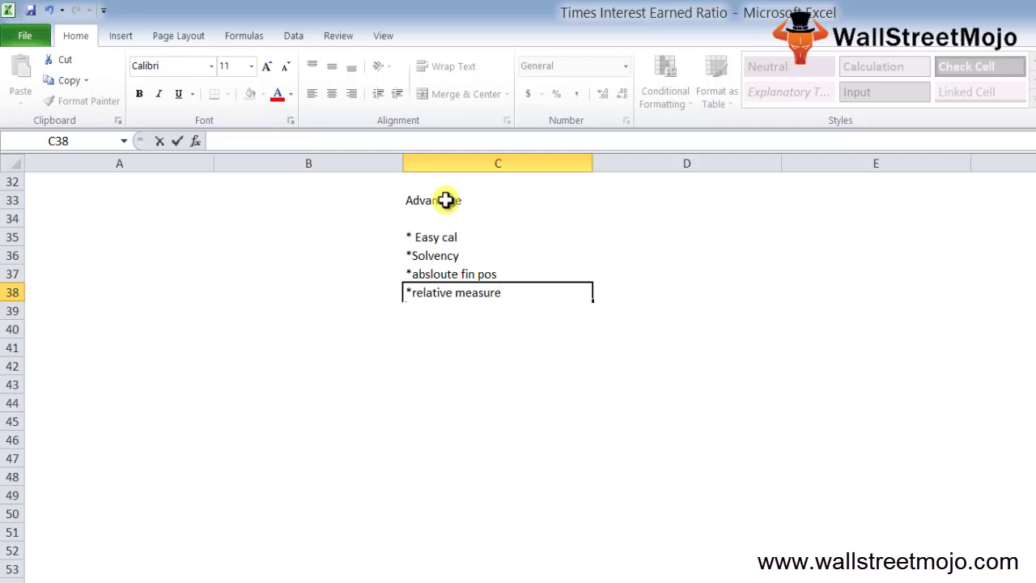
pyautogui.press('Escape')
pyautogui.write('* negative ratio')
pyautogui.press('Return')
pyautogui.press('Down')
pyautogui.press('Down')
pyautogui.press('Up')
pyautogui.press('Up')
# - Copy the Advantage heading into D33 and change it to 'DisAdvantage'
pyautogui.click(446, 200)
pyautogui.hotkey('shift', 'Right')
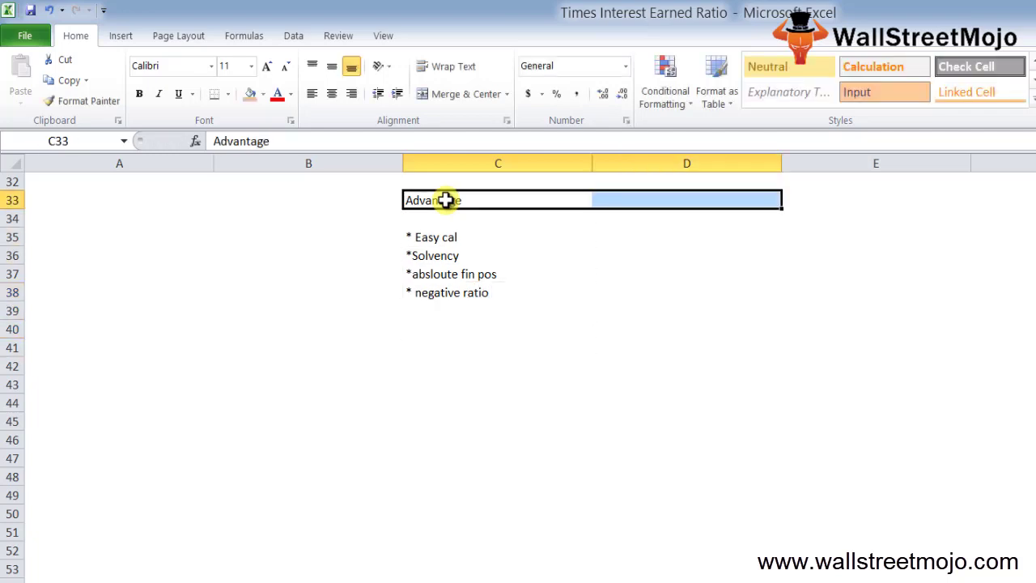
pyautogui.hotkey('ctrl', 'r')
pyautogui.press('Right')
pyautogui.press('F2')
pyautogui.press('Home')
pyautogui.write('Dis')
pyautogui.press('Return')
pyautogui.press('Return')
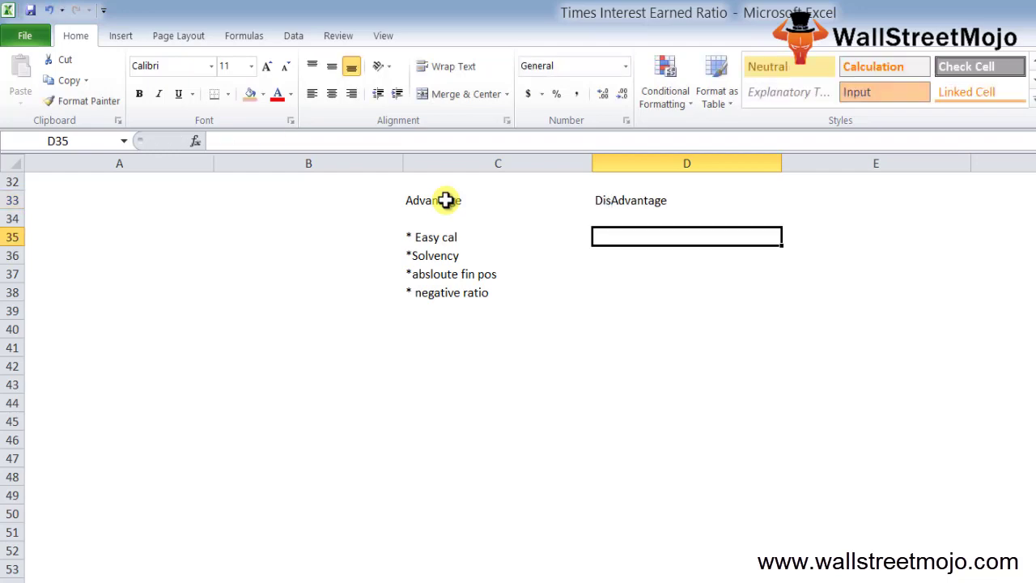
# - List '* EBIT' and '*Discount' under DisAdvantage in D35 and D36
pyautogui.press('Down')
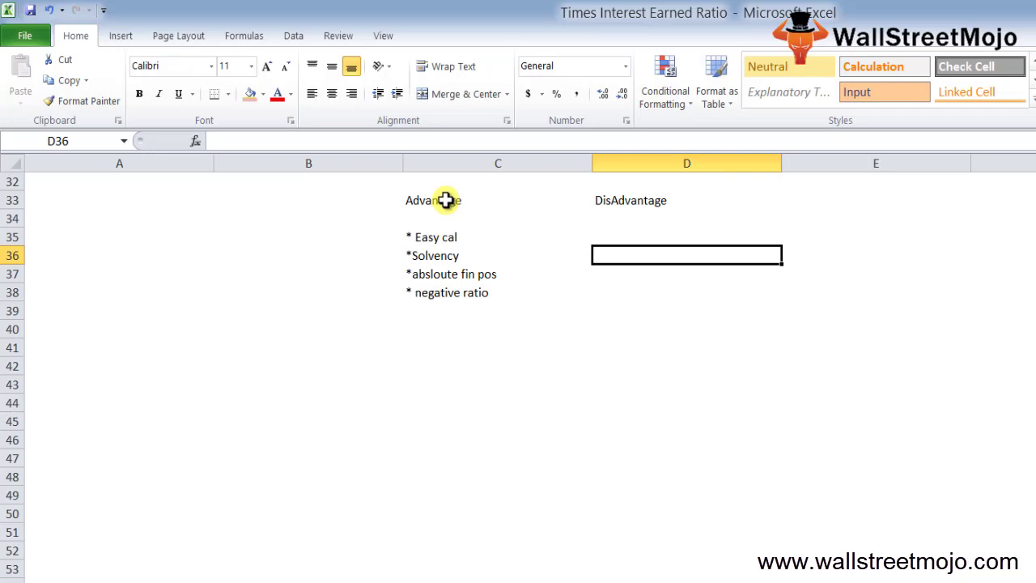
pyautogui.write('*')
pyautogui.press('Escape')
pyautogui.press('Up')
pyautogui.write('* ')
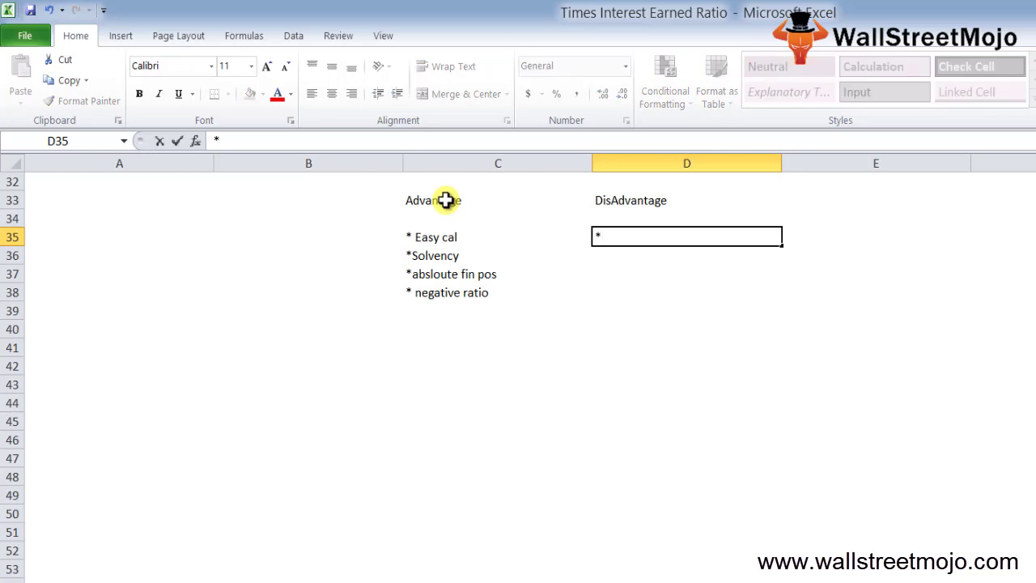
pyautogui.write('EBIT')
pyautogui.write('+-')
pyautogui.press('BackSpace')
pyautogui.press('BackSpace')
pyautogui.press('Return')
pyautogui.write('*')
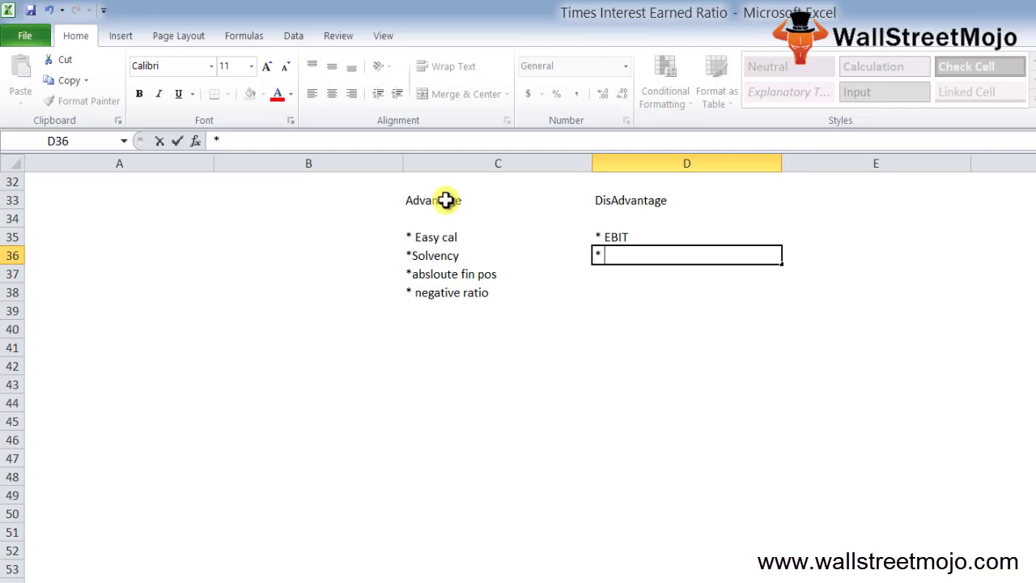
pyautogui.write('Discount')
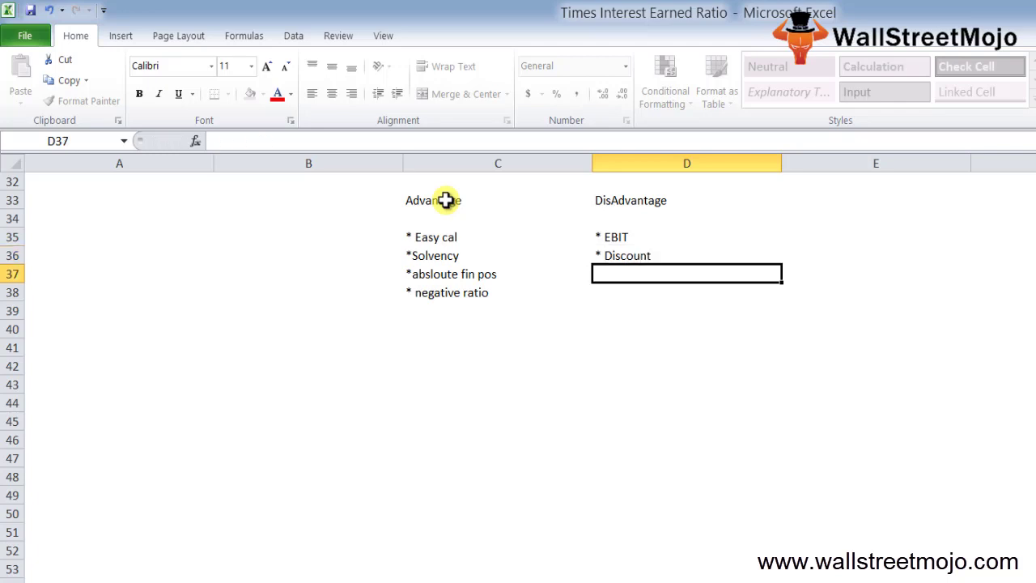
pyautogui.press('Return')
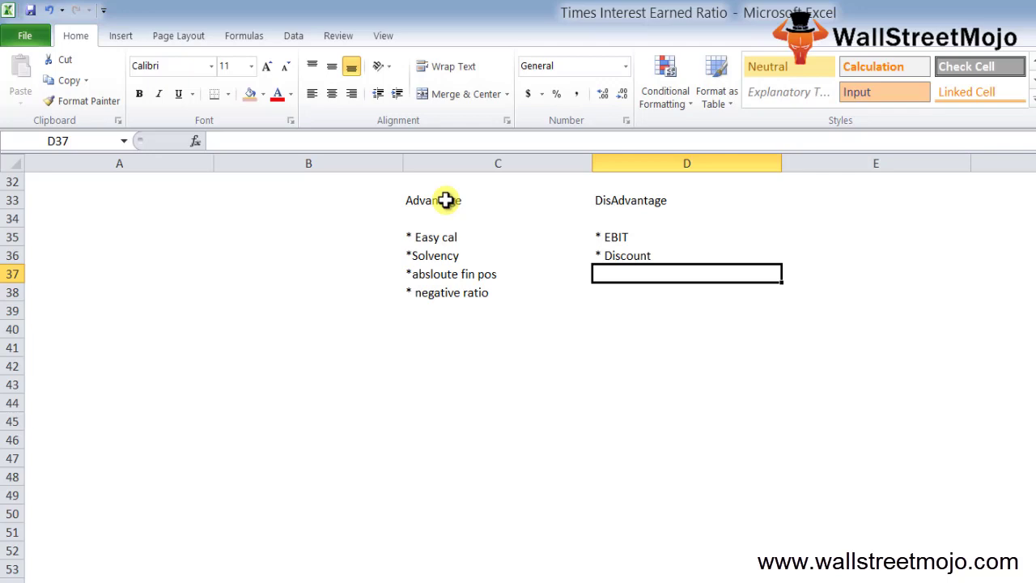
# - Add '* Int expense', '* Refinance' and 'Debt ratio' below in D37:D39
pyautogui.press('Down')
pyautogui.press('Up')
pyautogui.write('*')
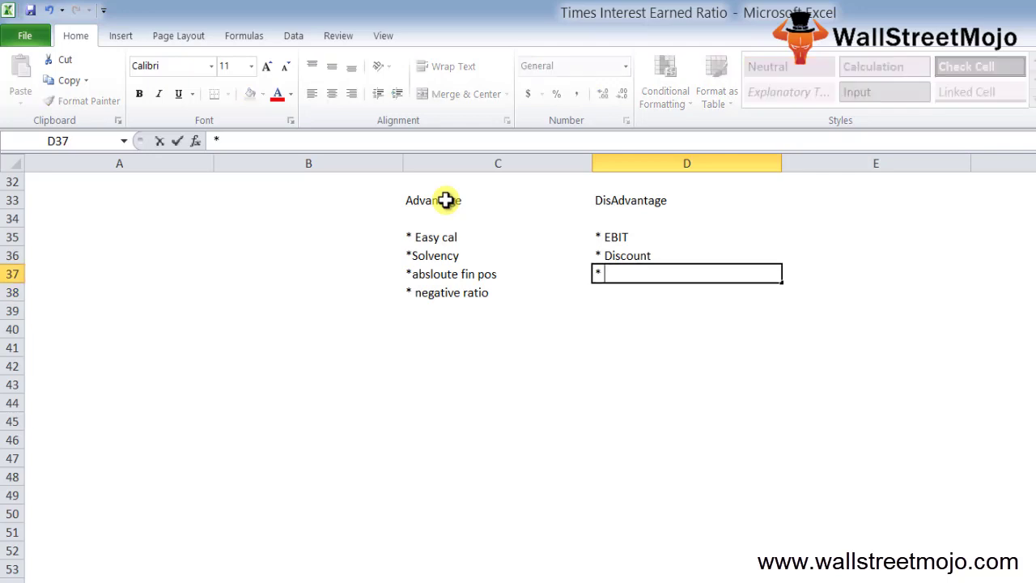
pyautogui.write(' Int expense')
pyautogui.press('Return')
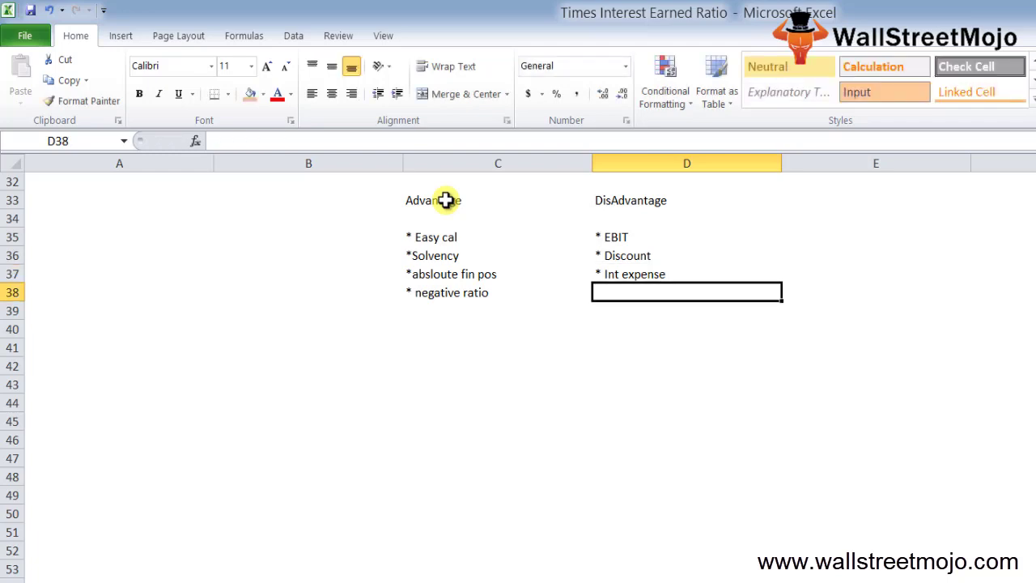
pyautogui.write('* ')
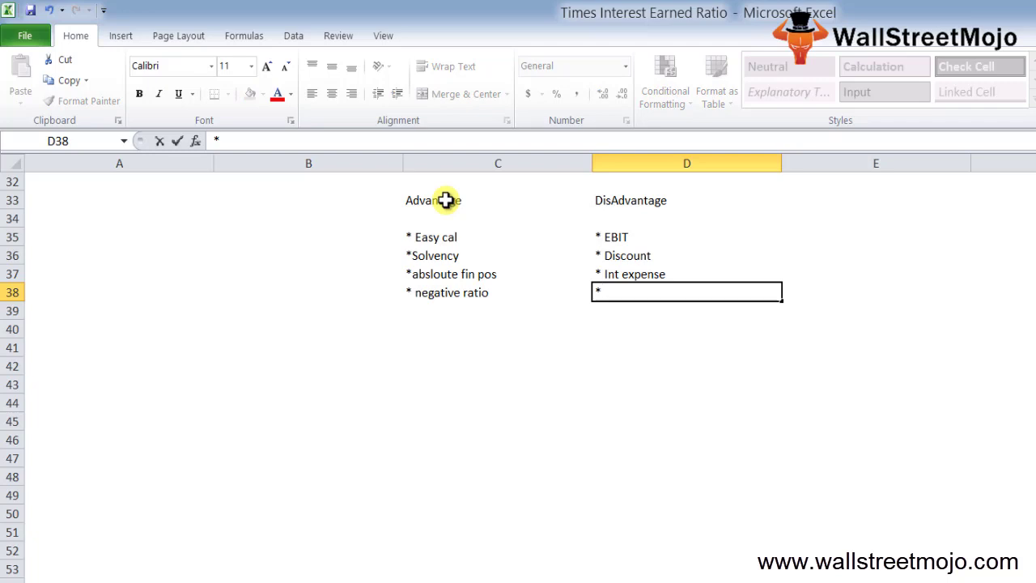
pyautogui.write('Refinance')
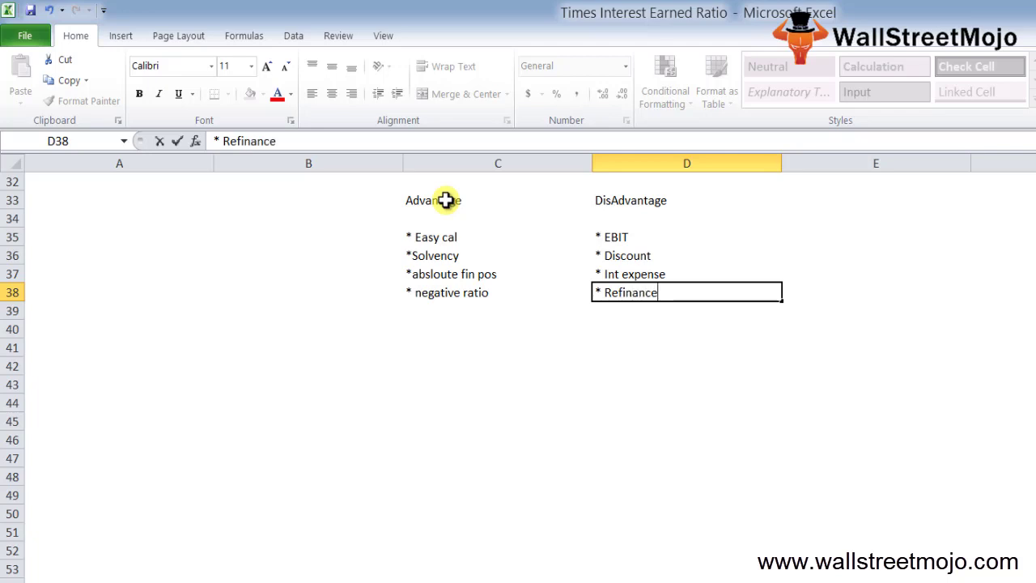
pyautogui.press('Return')
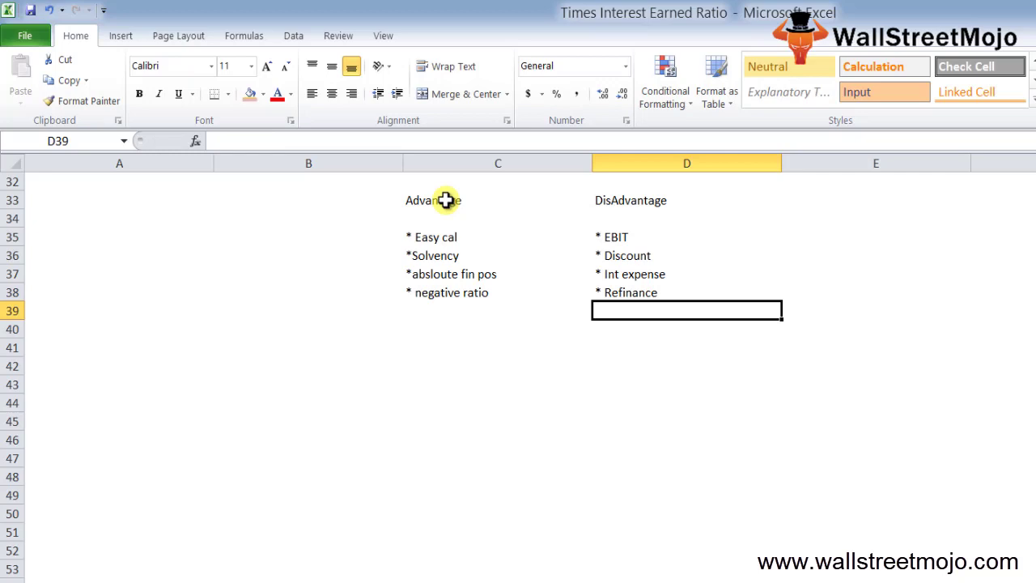
pyautogui.write('Debt ratio')
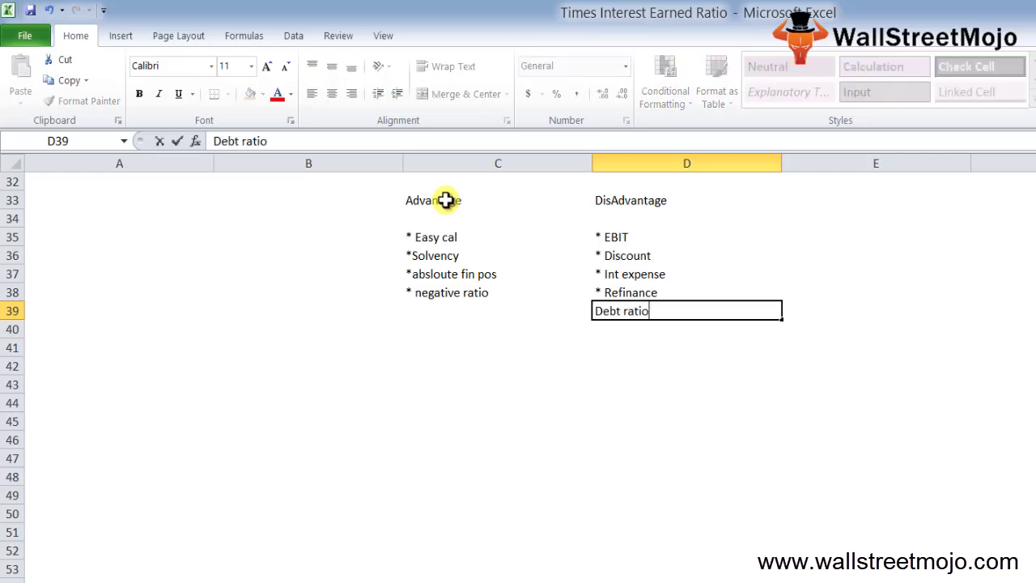
pyautogui.press('Return')
# - Type the heading 'Final thoughts' in E33
pyautogui.press('Up')
pyautogui.press('Up')
pyautogui.press('Up')
pyautogui.press('Up')
pyautogui.press('Up')
pyautogui.press('Up')
pyautogui.press('Up')
pyautogui.press('Right')
pyautogui.write('Final thoughts')
# - Under Final thoughts, add '*Number of times', 'Higher the ratio better' and 'raise more' in E35:E37
pyautogui.press('Return')
pyautogui.press('Return')
pyautogui.press('Down')
pyautogui.press('Up')
pyautogui.write('*')
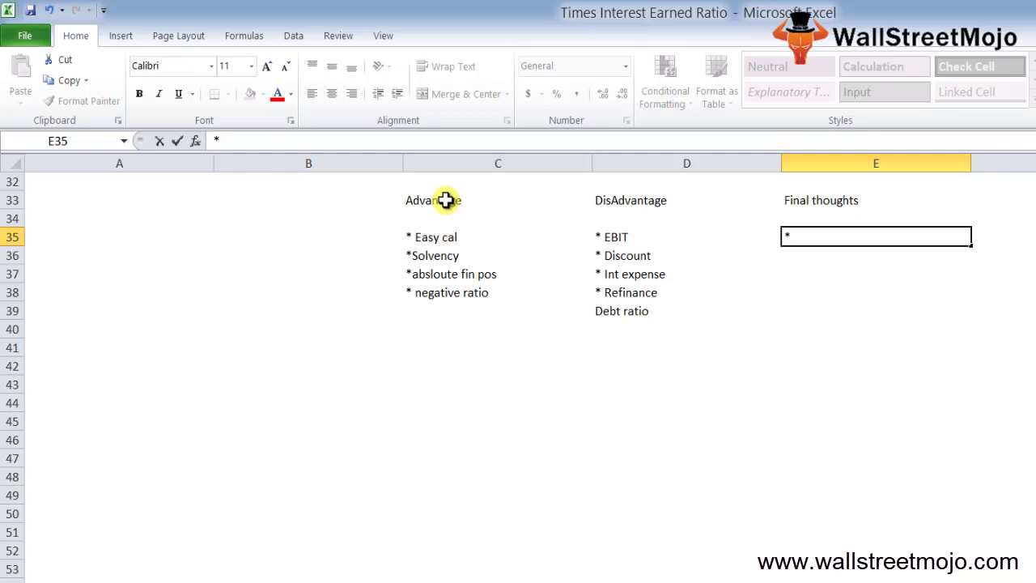
pyautogui.write('Number of times')
pyautogui.press('Return')
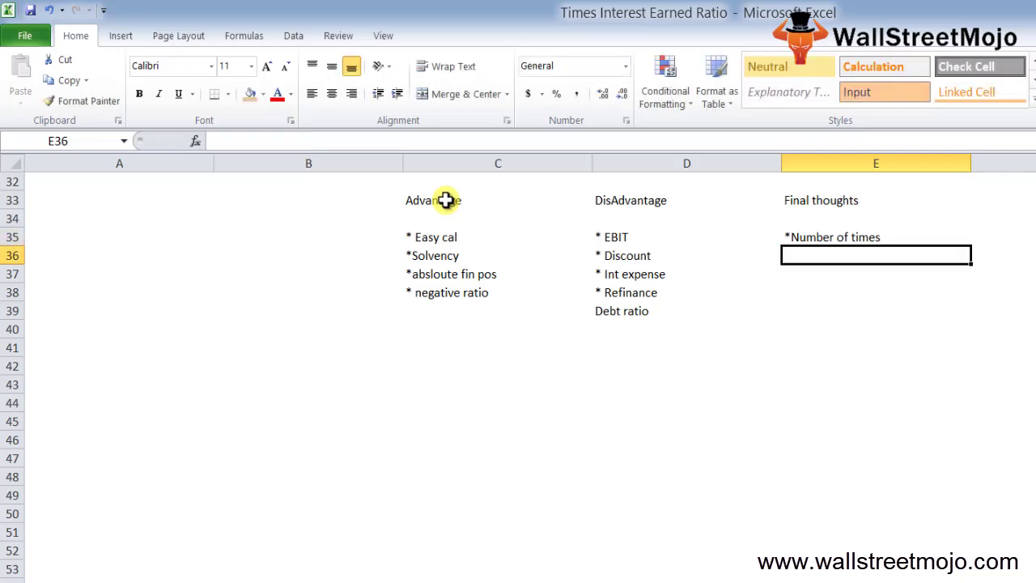
pyautogui.write('Higher')
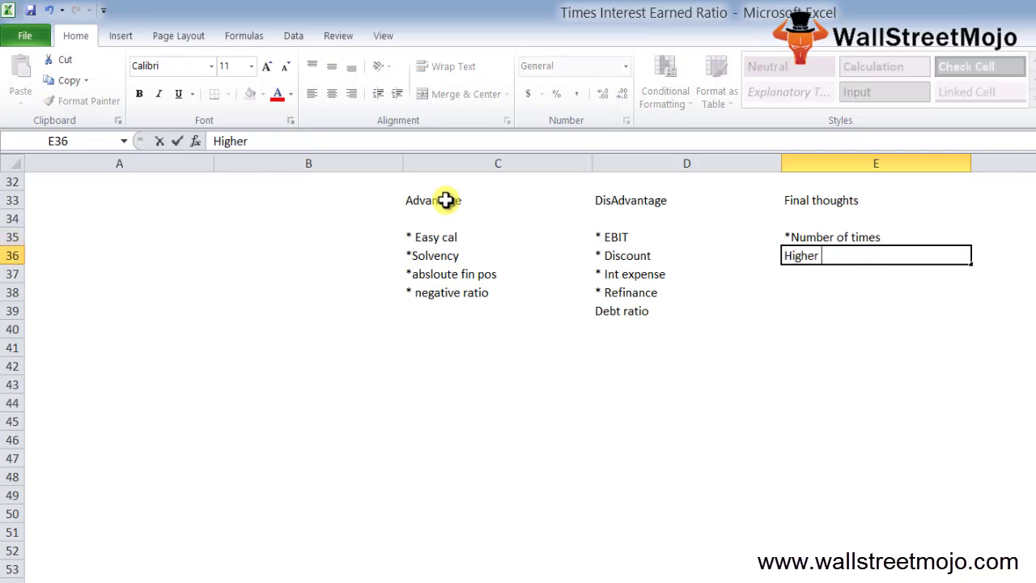
pyautogui.write(' the ratio b')
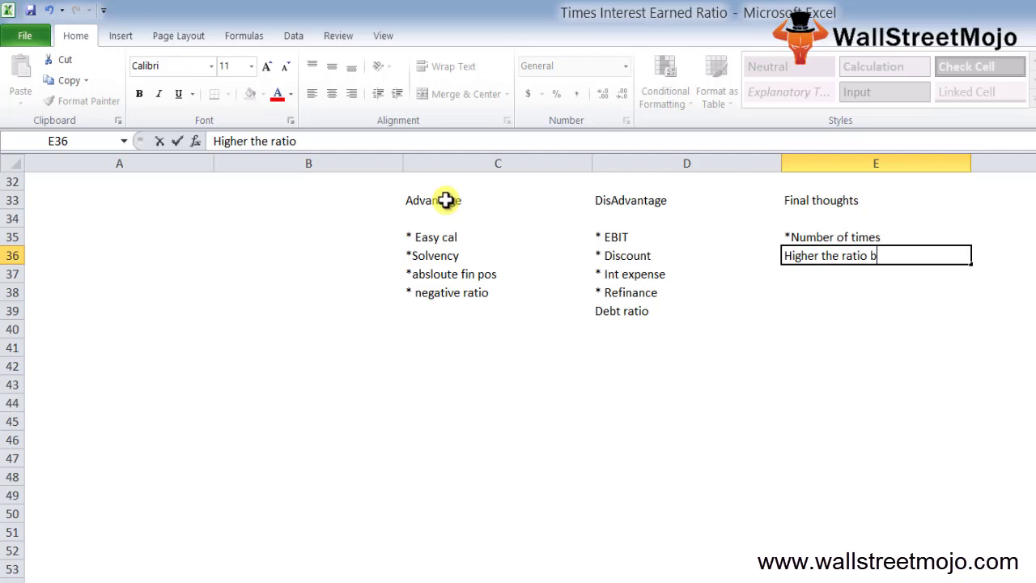
pyautogui.write('etter')
pyautogui.press('Return')
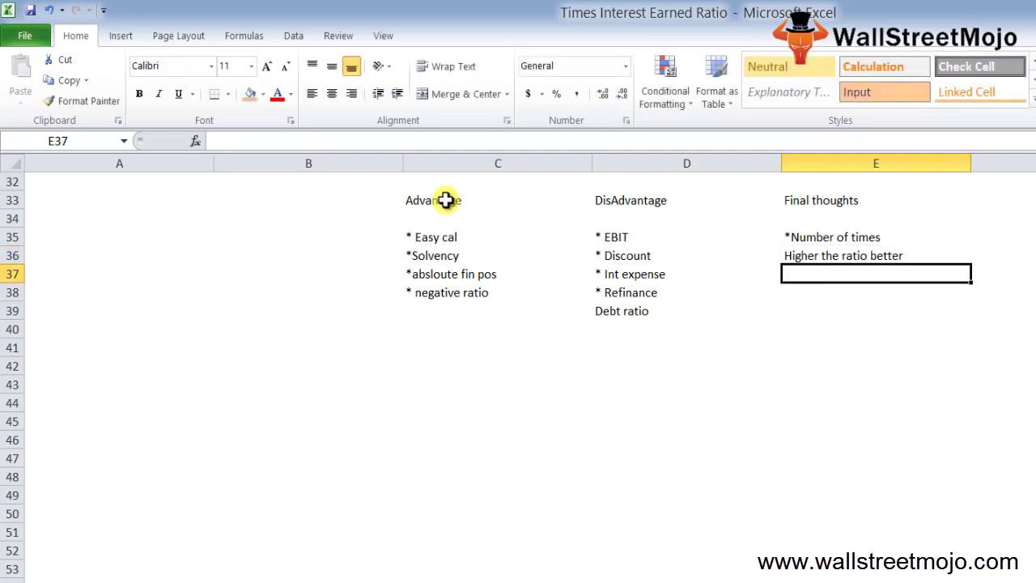
pyautogui.write('raise m')
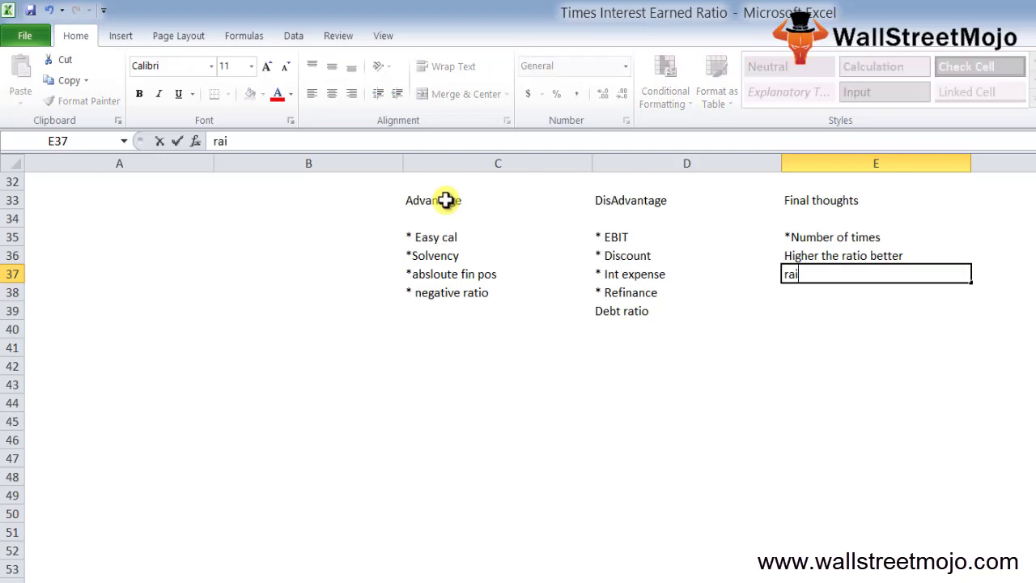
pyautogui.write('ore')
pyautogui.press('Return')
# - Enter the note '>1' in E38 below 'raise more'
pyautogui.write('>1')
pyautogui.press('Return')
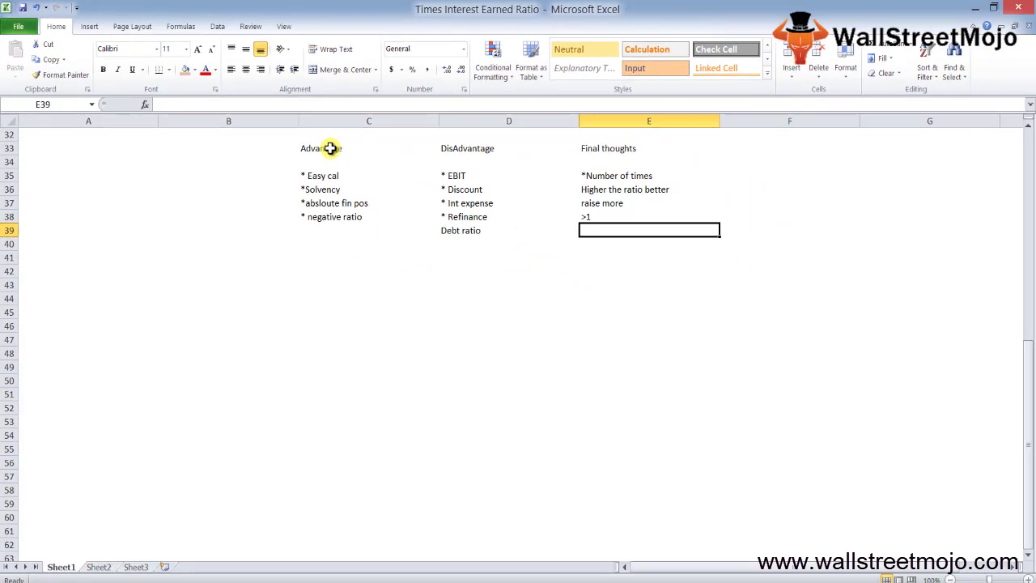
pyautogui.press('Up')
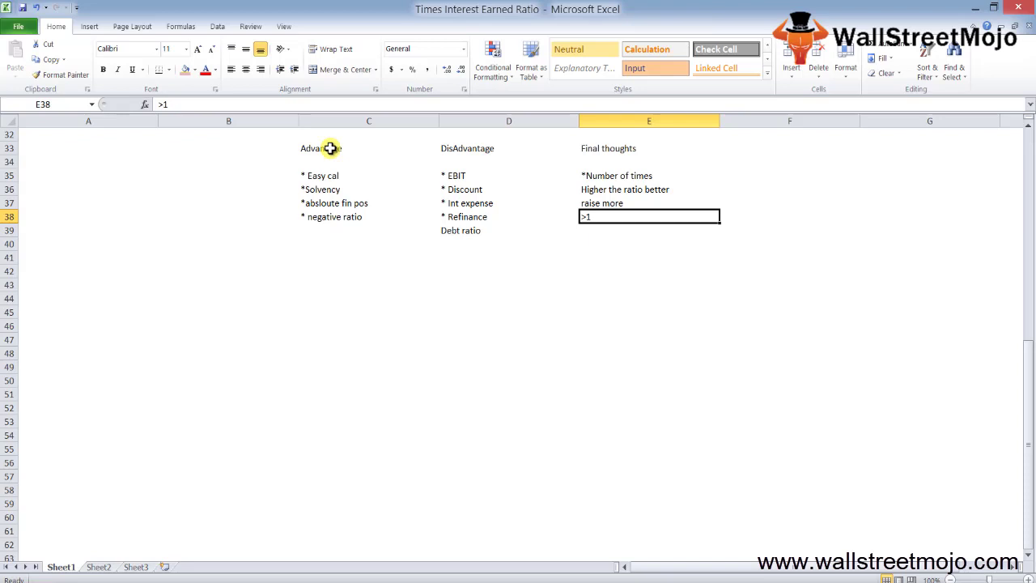
pyautogui.press('Return')
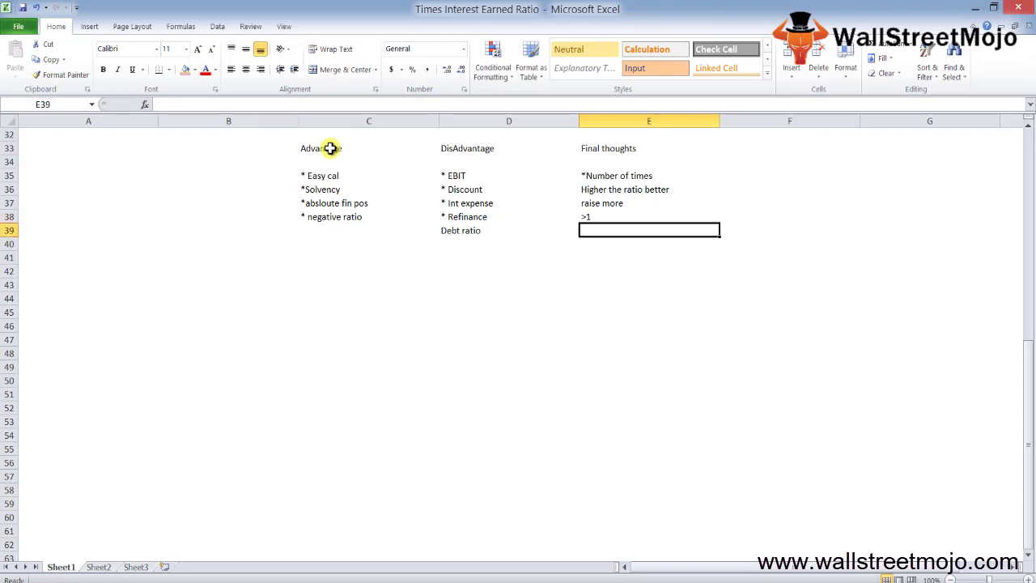